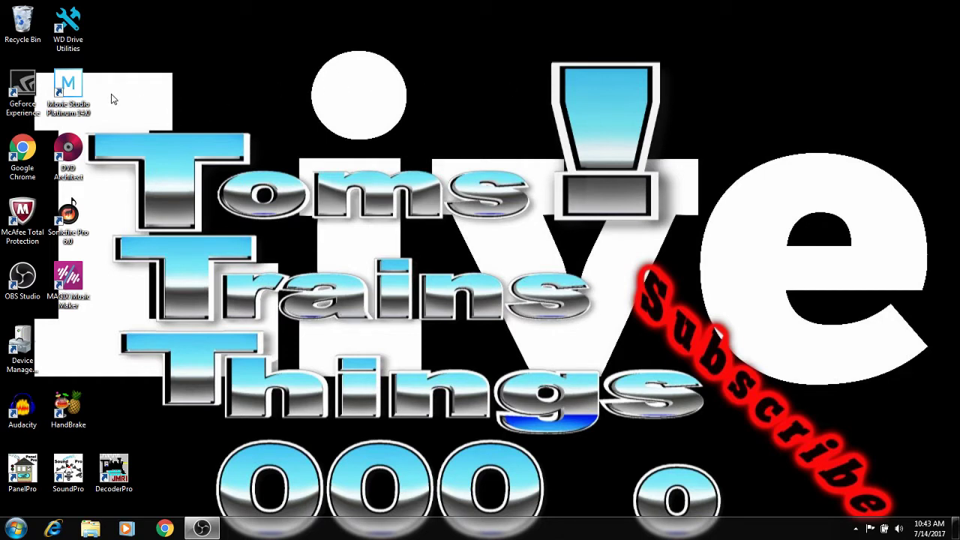
Launch Movie Studio Platinum 14.0 and select the Video track in the new empty project.
double_click(68, 90)
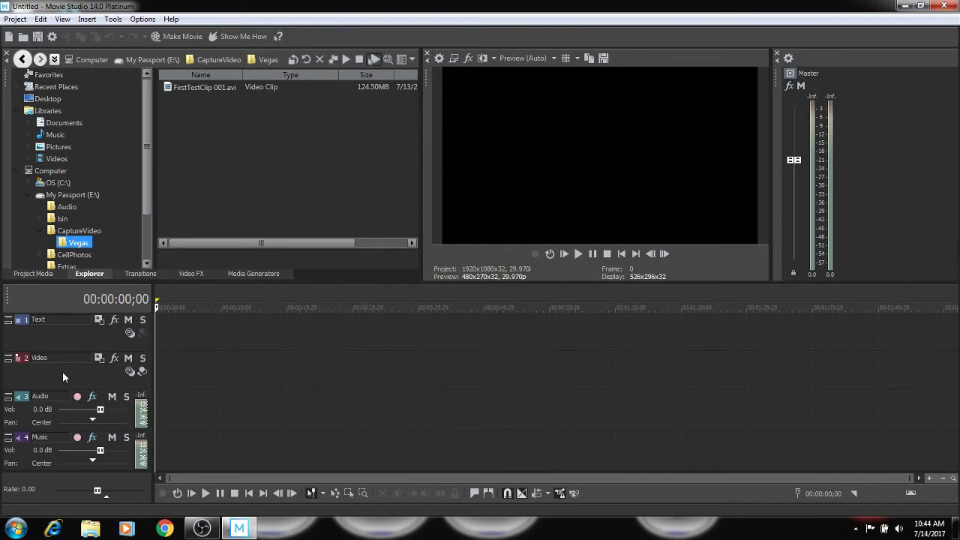
click(63, 372)
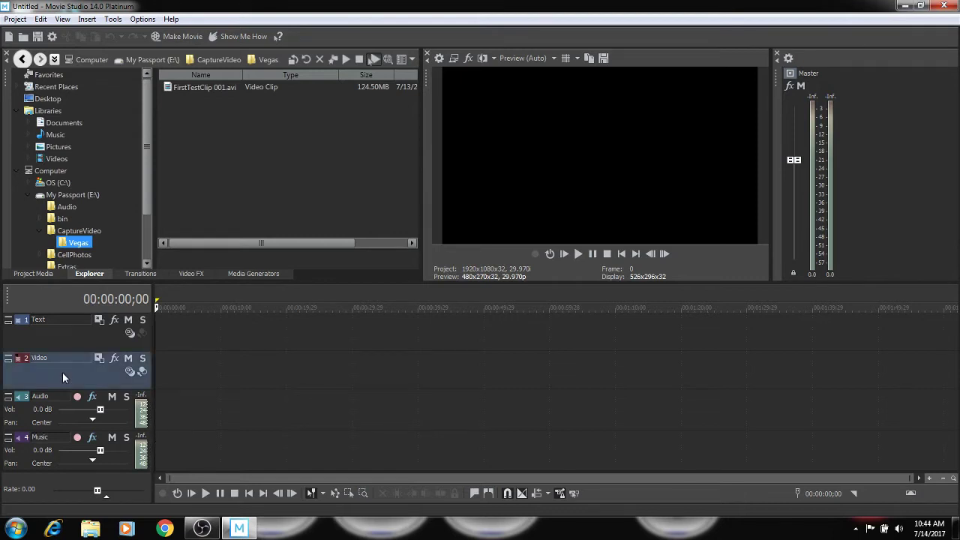
Insert a new video track above Video, rename it Video2, and undock the video preview.
right_click(63, 377)
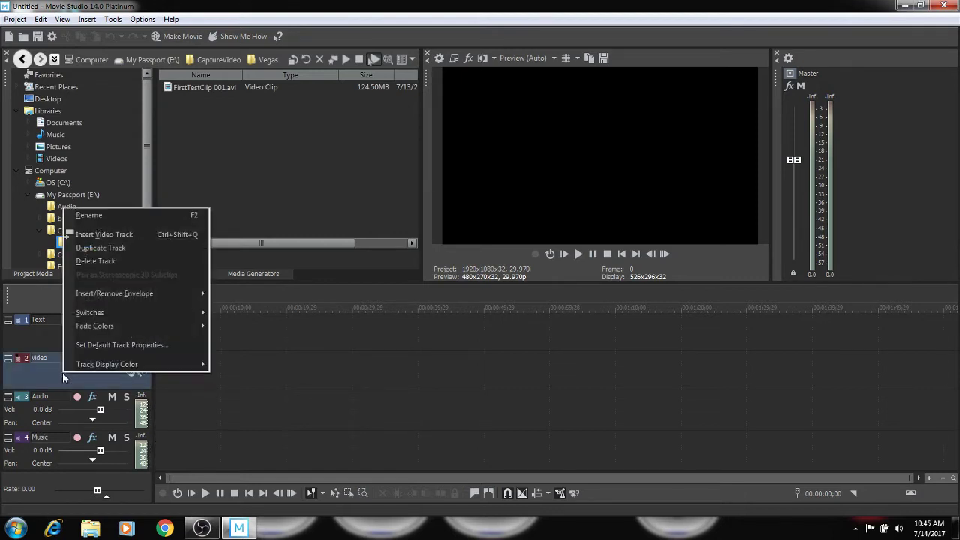
click(129, 237)
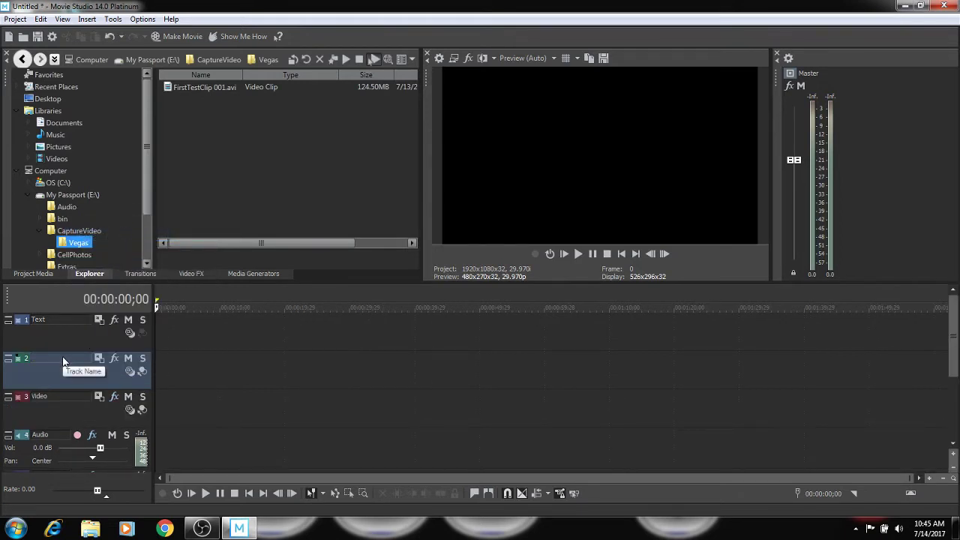
double_click(63, 360)
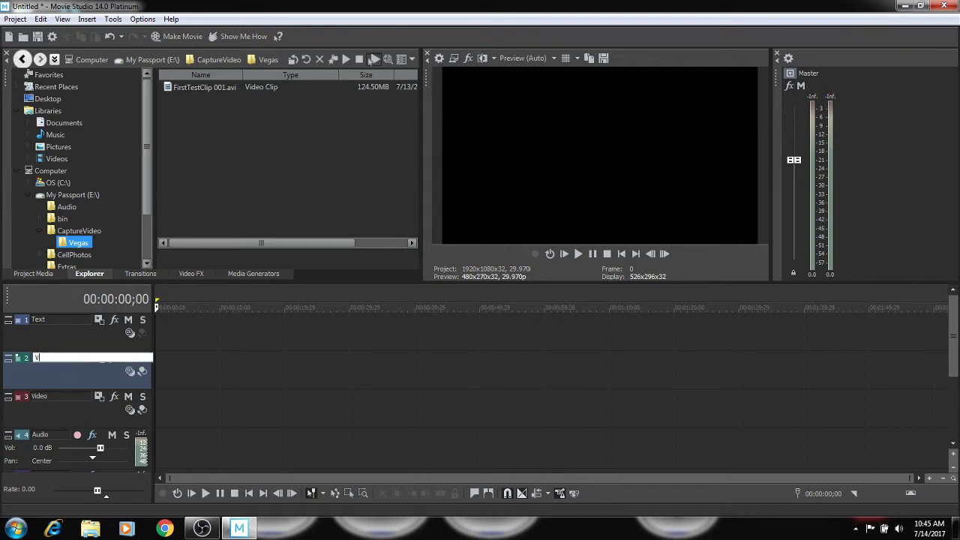
text(Video2)
key(Return)
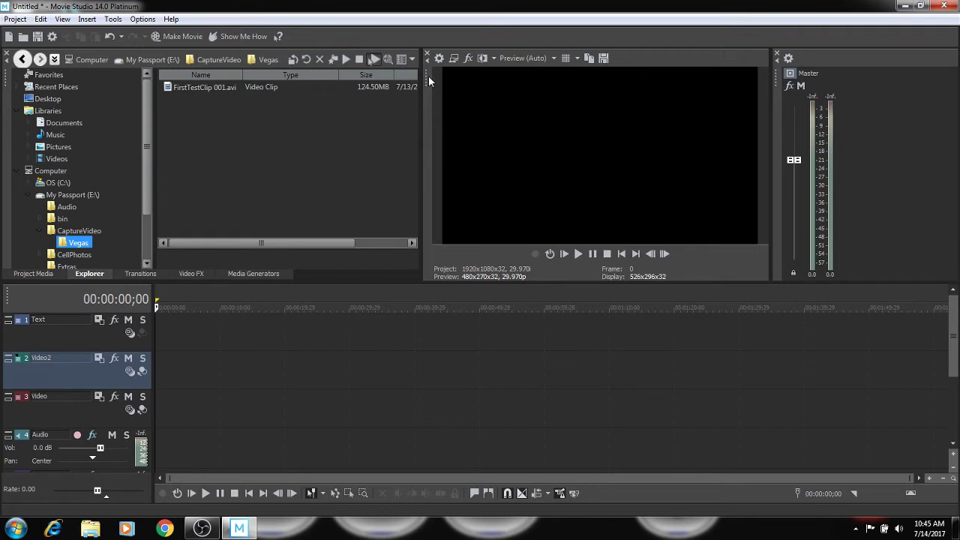
drag(426, 75, 97, 54)
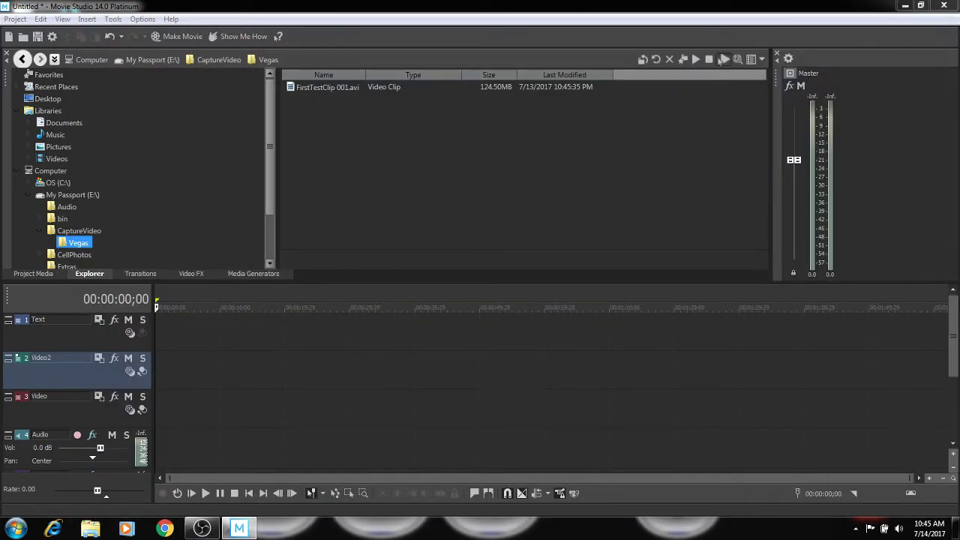
Move and shrink the floating preview, redock it, then widen the explorer and heighten the upper panes.
drag(959, 30, 417, 39)
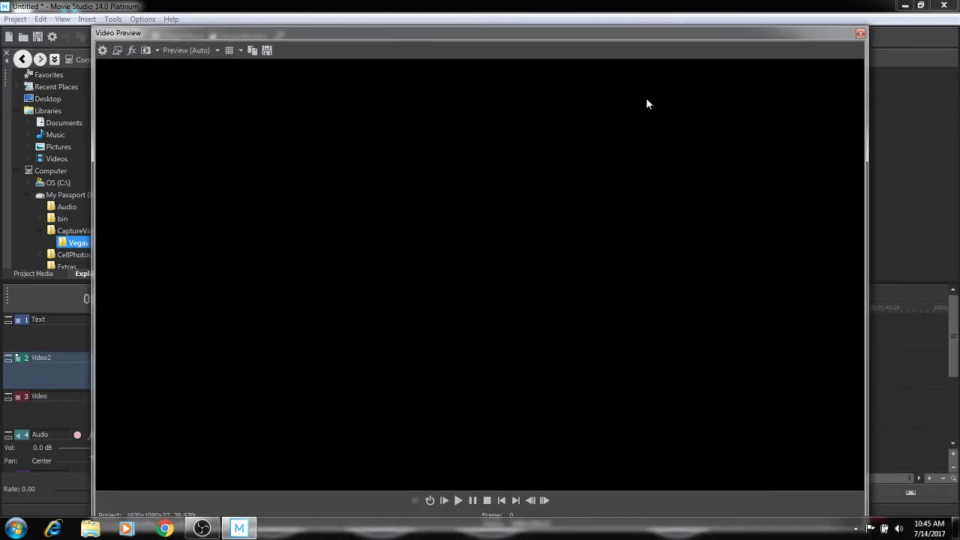
drag(641, 34, 628, 13)
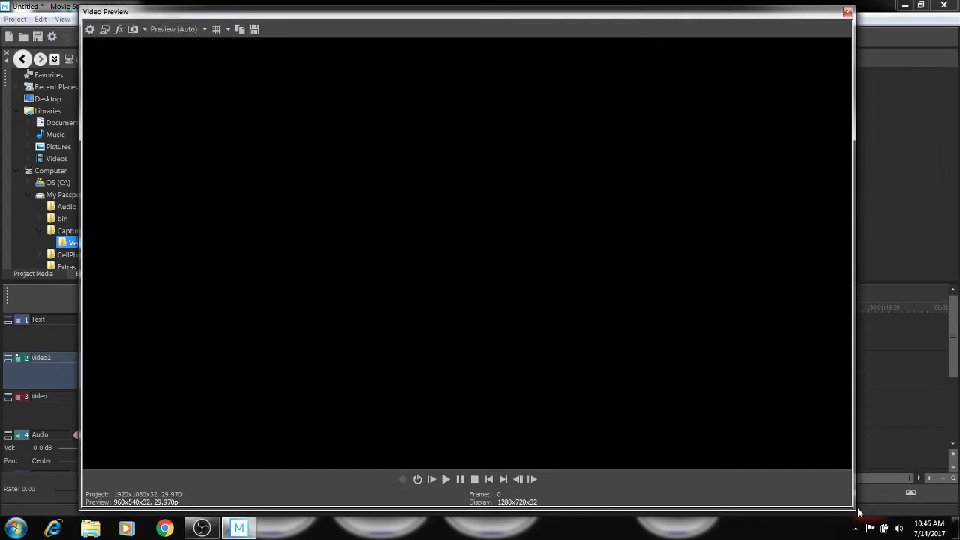
drag(853, 508, 508, 298)
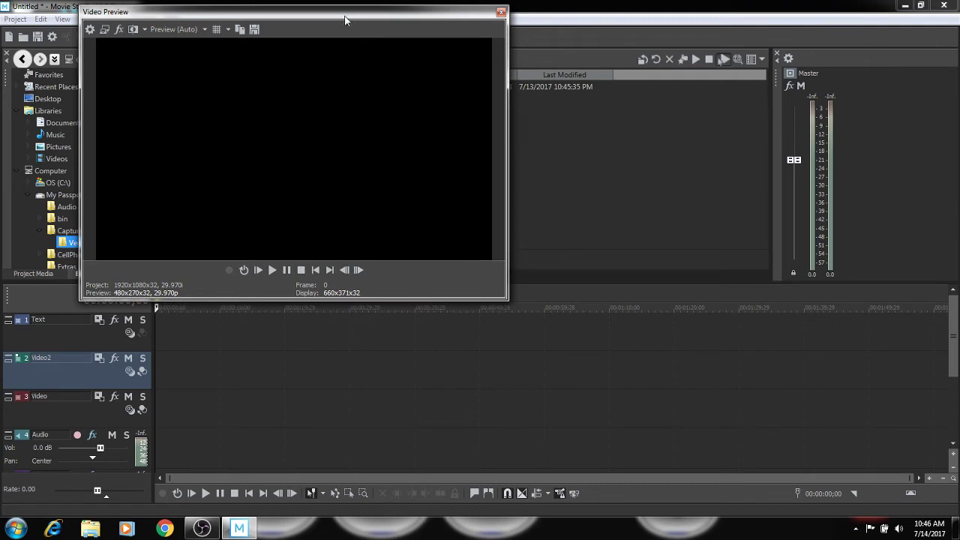
drag(348, 15, 618, 55)
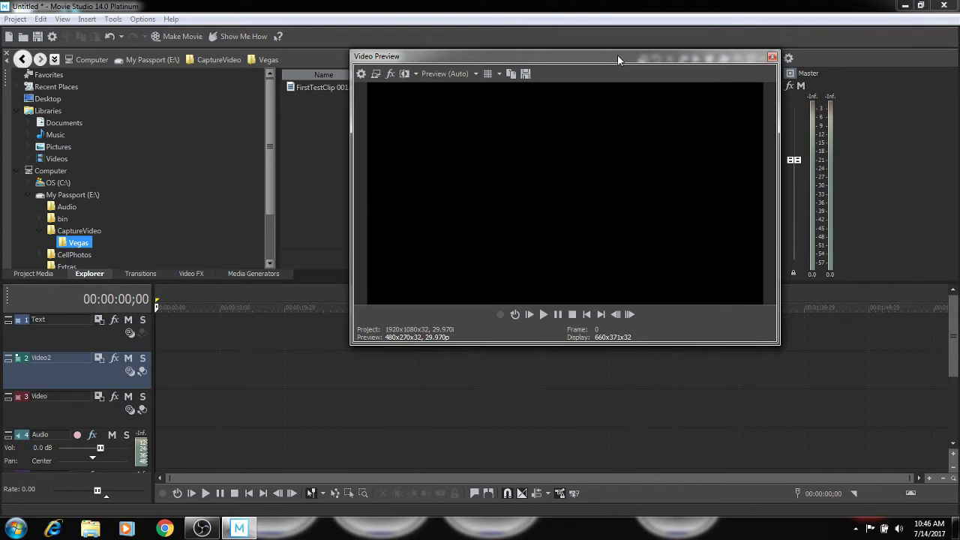
double_click(617, 55)
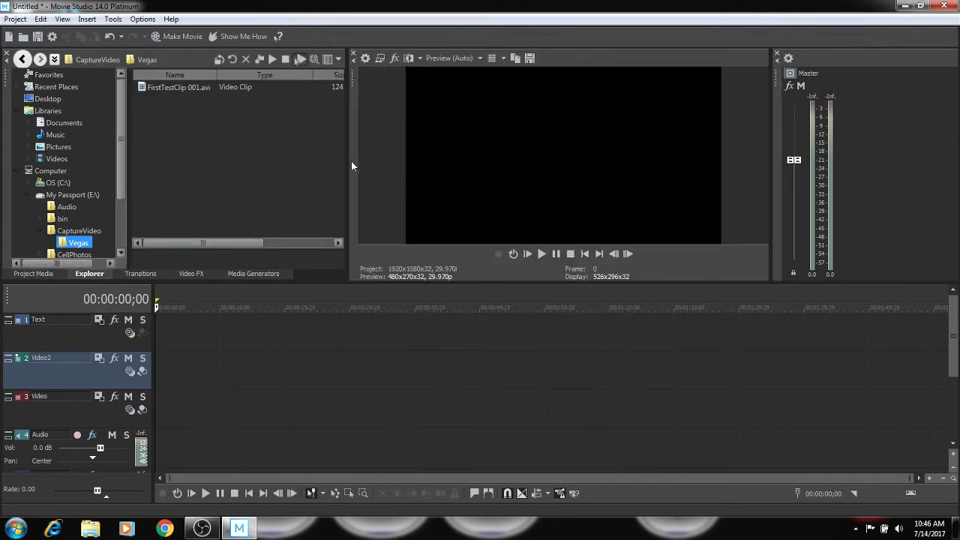
drag(349, 160, 405, 173)
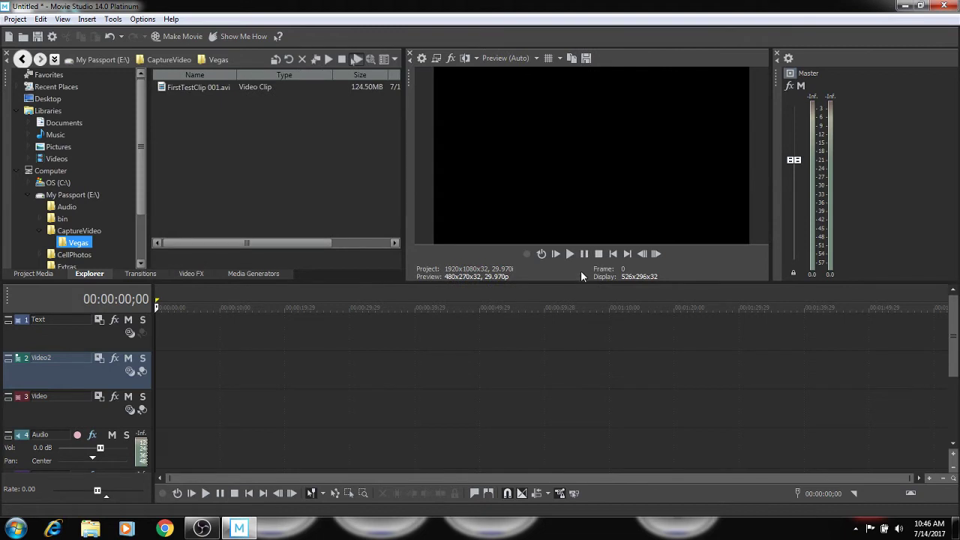
drag(580, 283, 573, 260)
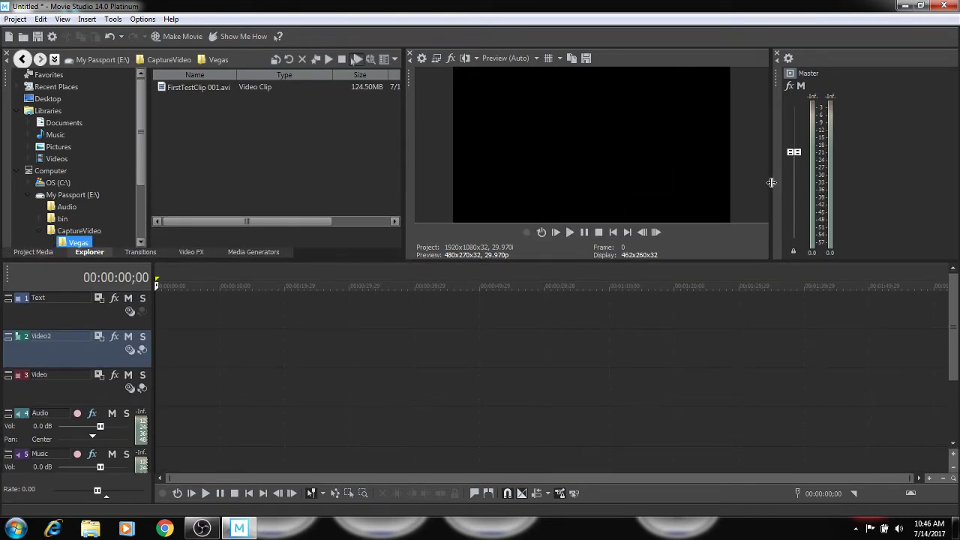
Widen the video preview and file explorer panes and make the upper panes slightly taller.
drag(771, 182, 825, 191)
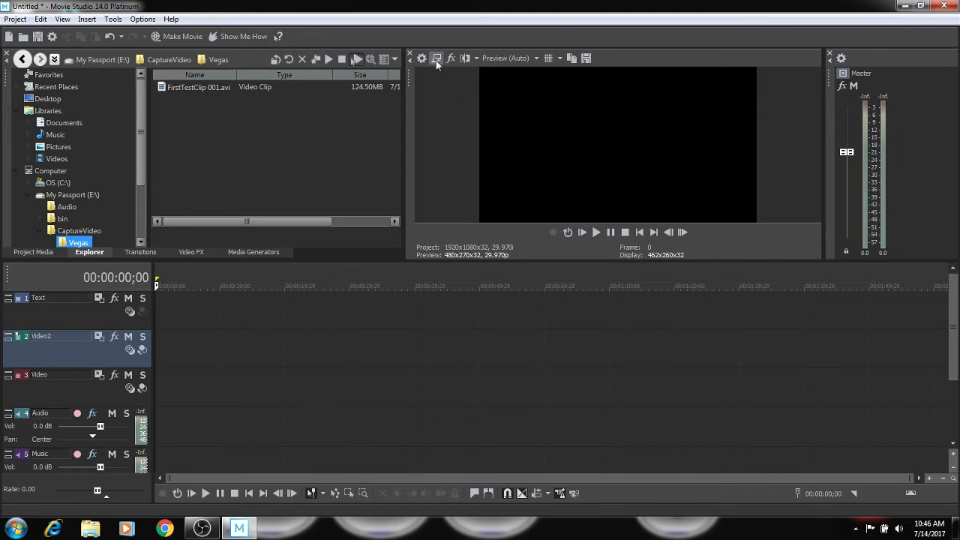
drag(406, 121, 422, 121)
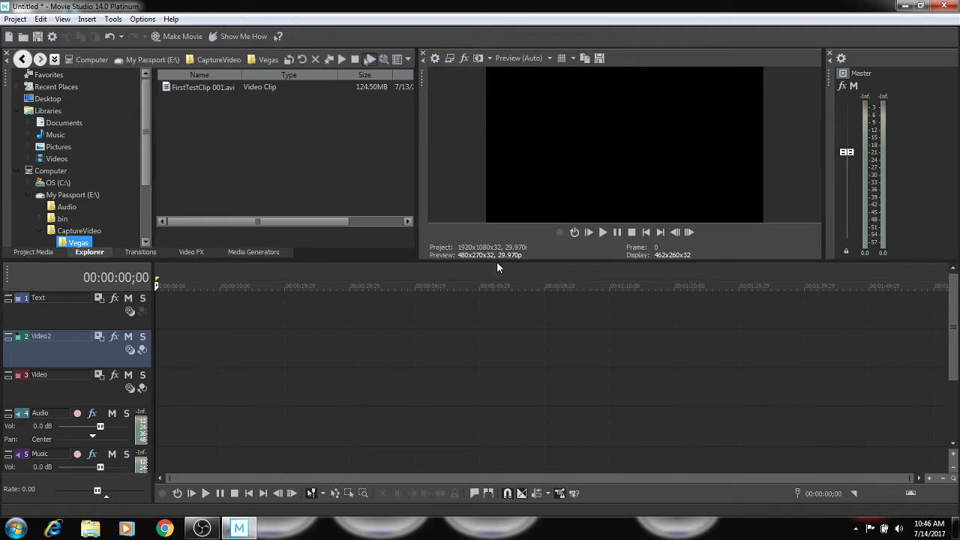
drag(496, 261, 497, 278)
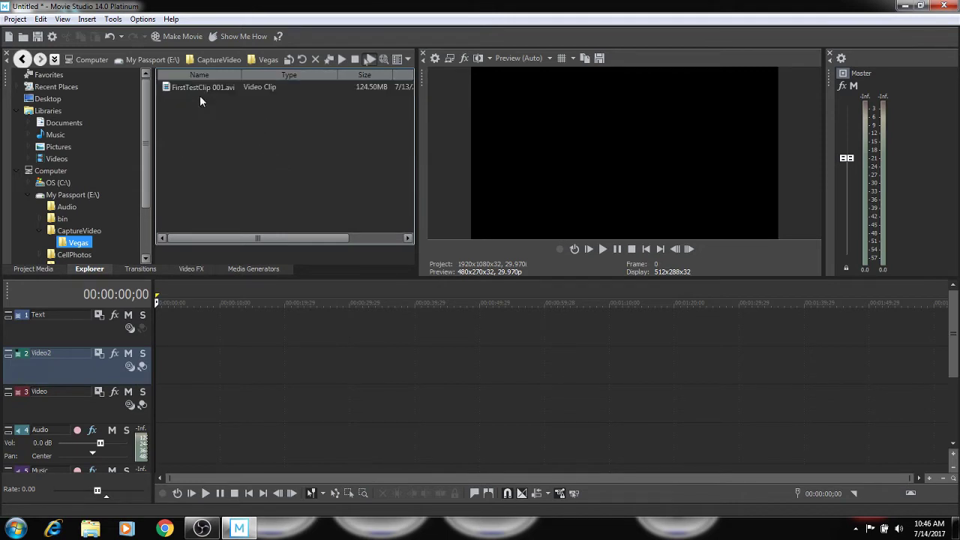
click(408, 59)
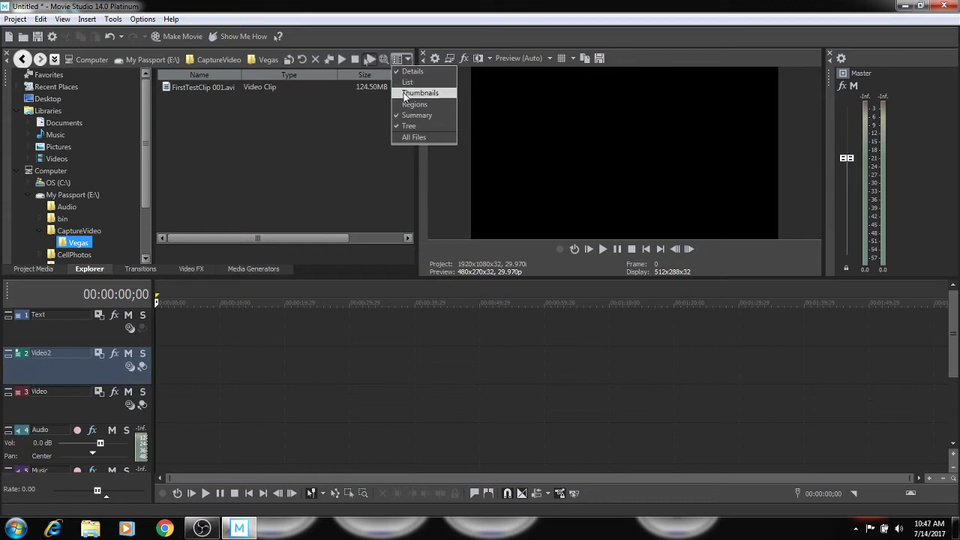
Switch the explorer to Thumbnails view and browse to the CaptureVideo folder.
click(405, 93)
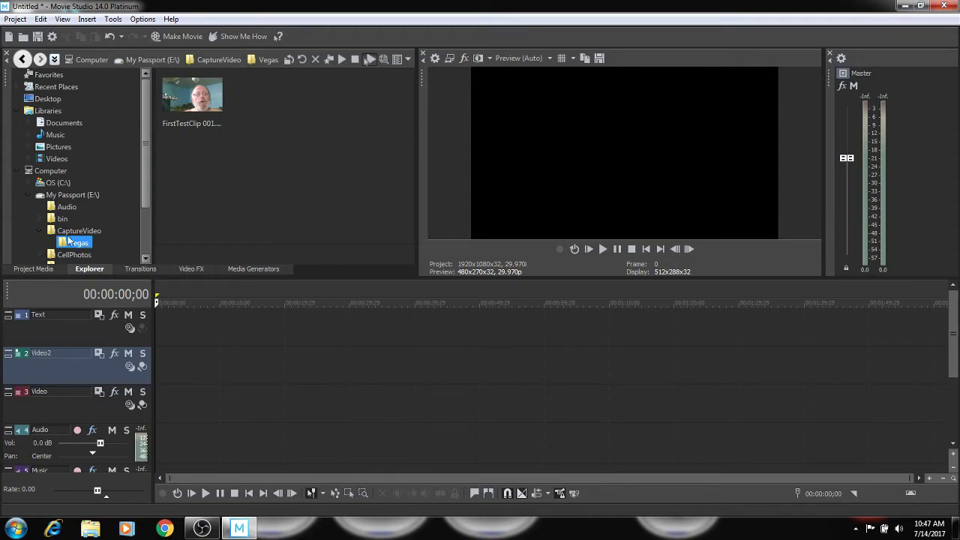
scroll(83, 195, down, 2)
click(79, 162)
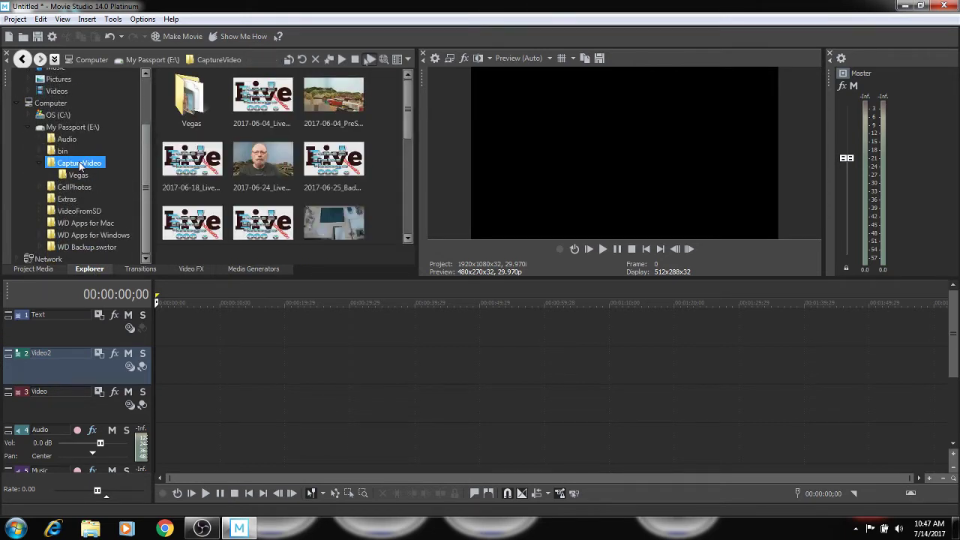
click(78, 176)
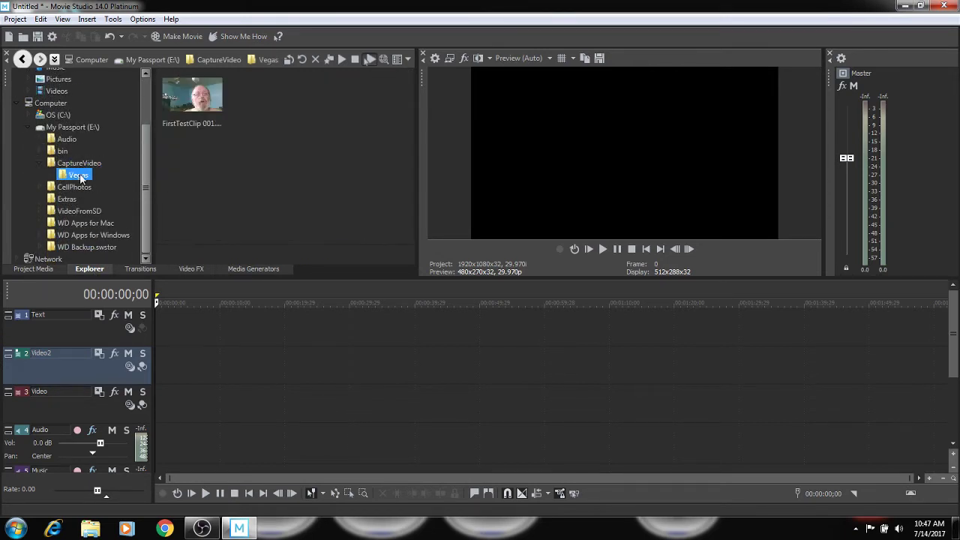
click(32, 272)
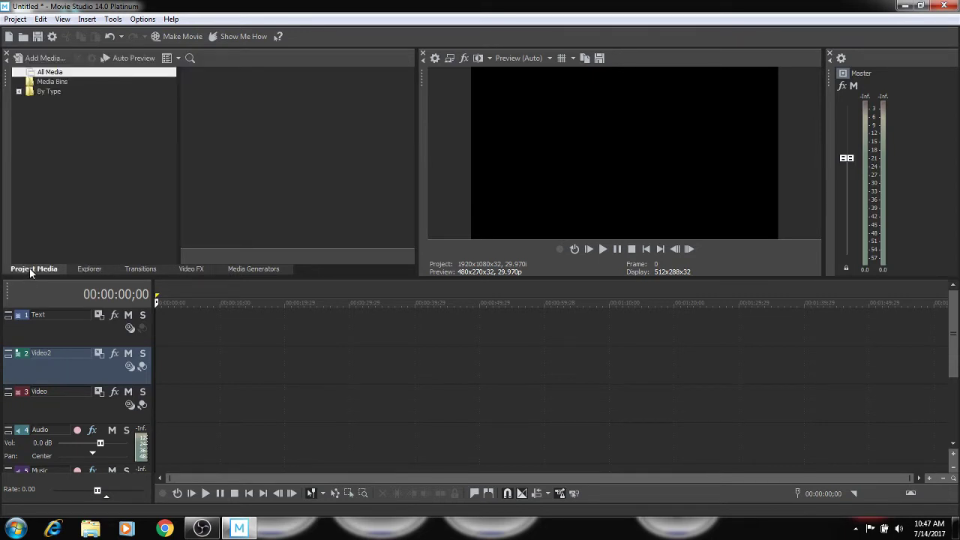
click(91, 271)
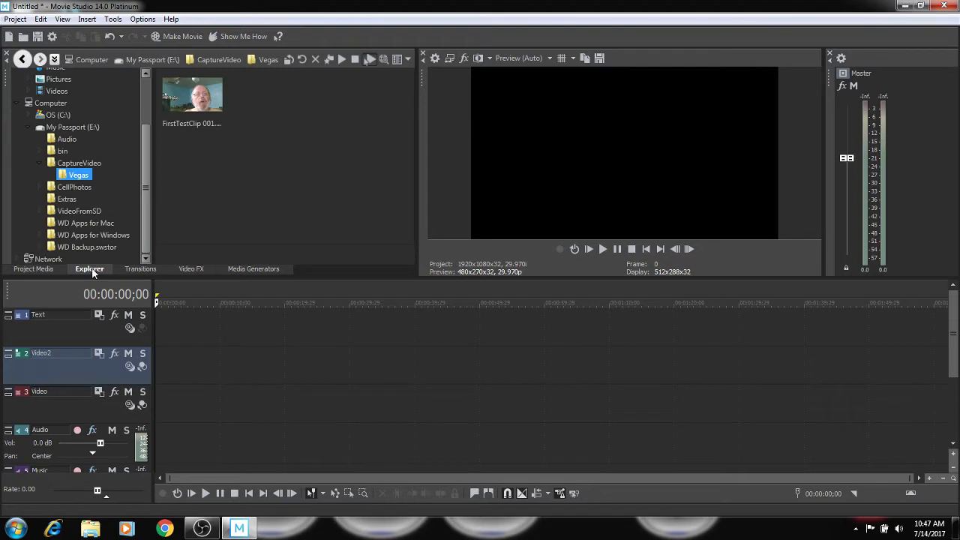
click(86, 165)
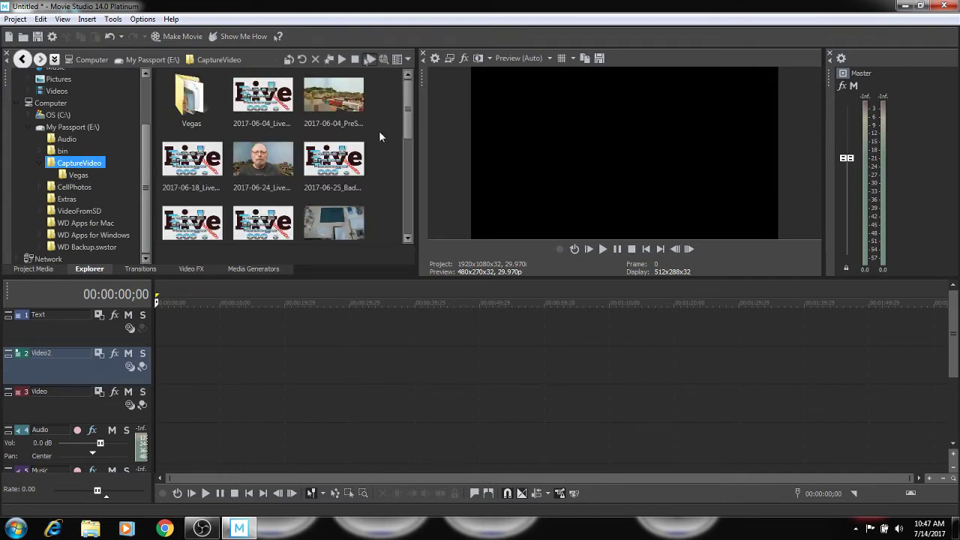
drag(407, 111, 407, 209)
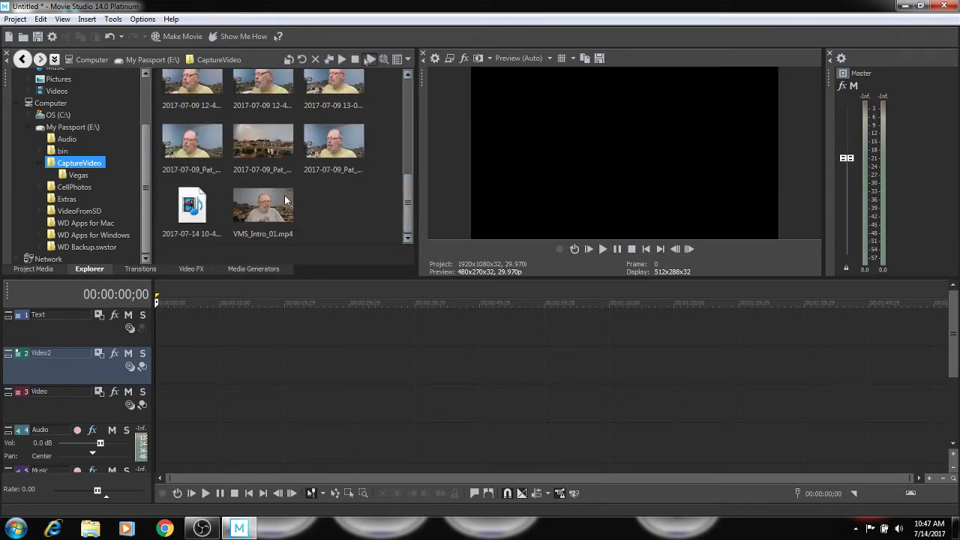
Preview VMS_Intro_01.mp4 and other clips, and turn on Auto Preview Play.
click(250, 215)
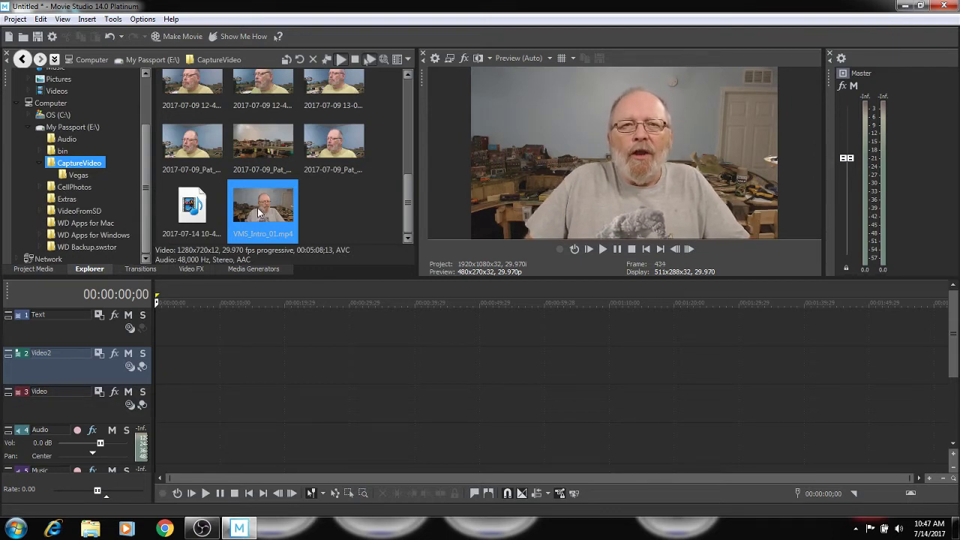
click(354, 59)
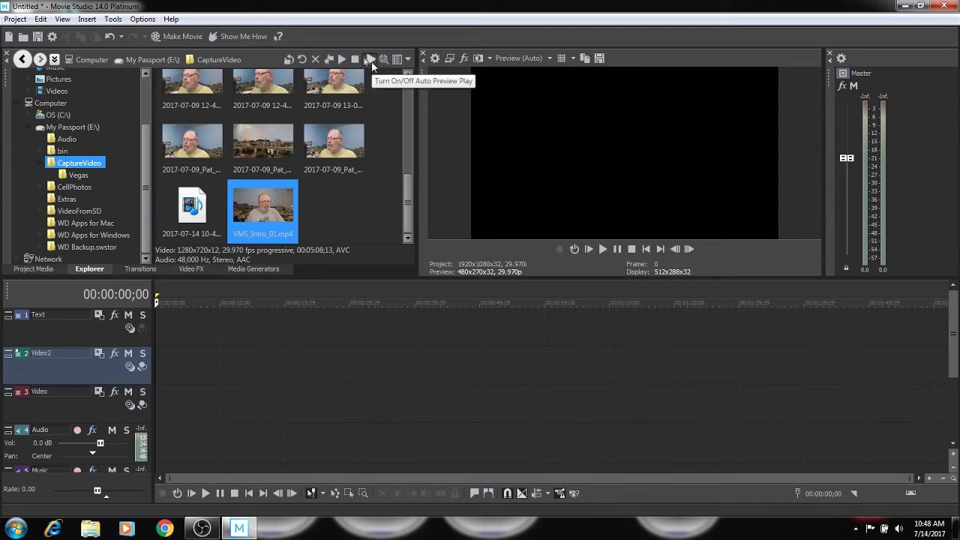
click(370, 60)
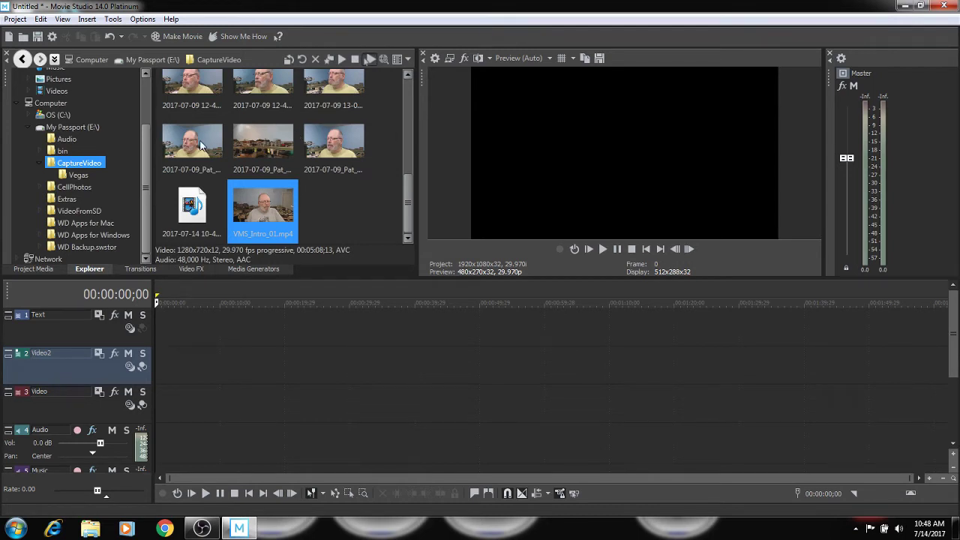
click(201, 146)
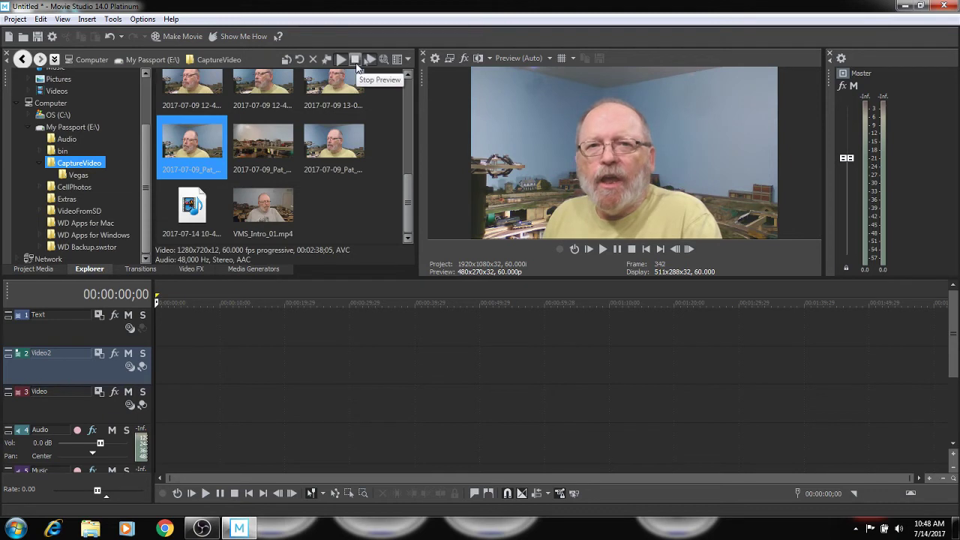
click(356, 59)
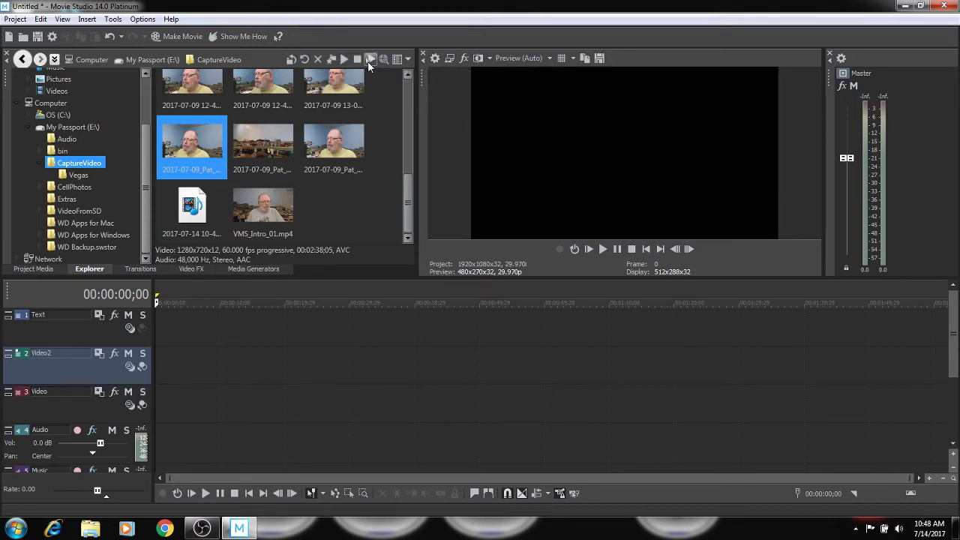
click(272, 156)
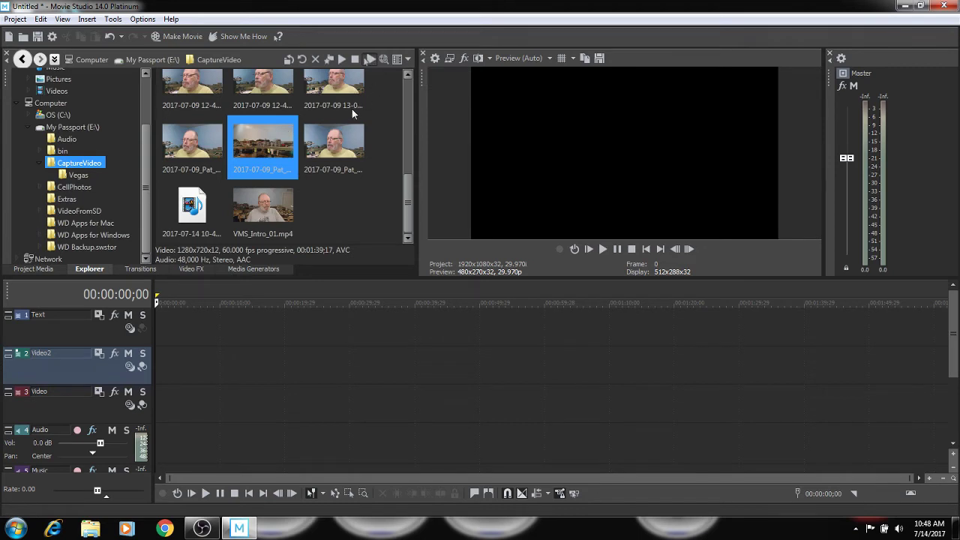
Preview VMS_Intro_01.mp4 again and drag it to the start of the timeline.
click(288, 201)
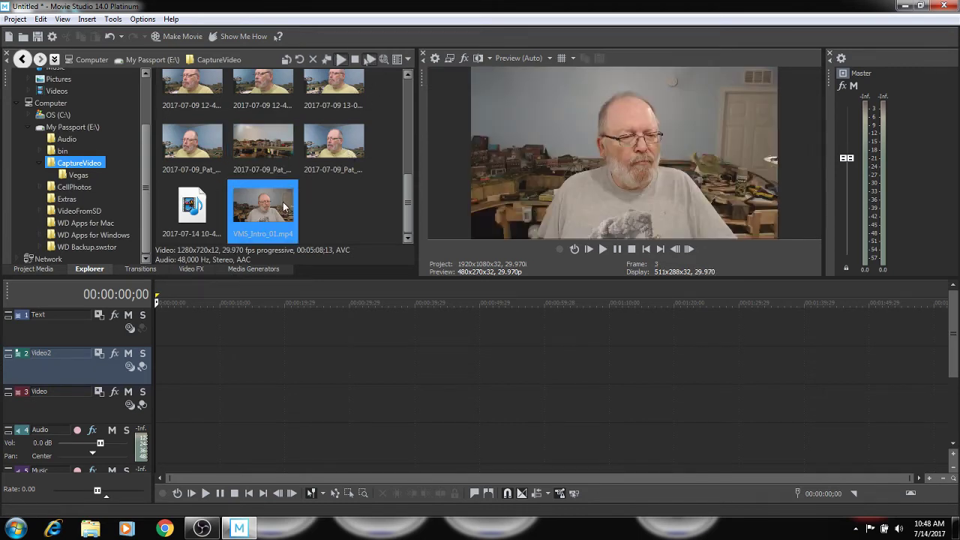
click(356, 59)
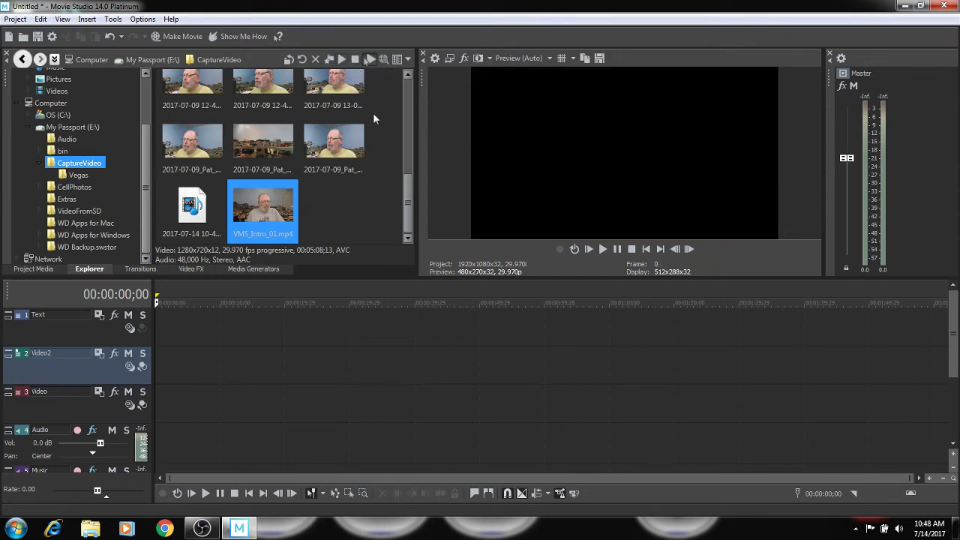
click(189, 147)
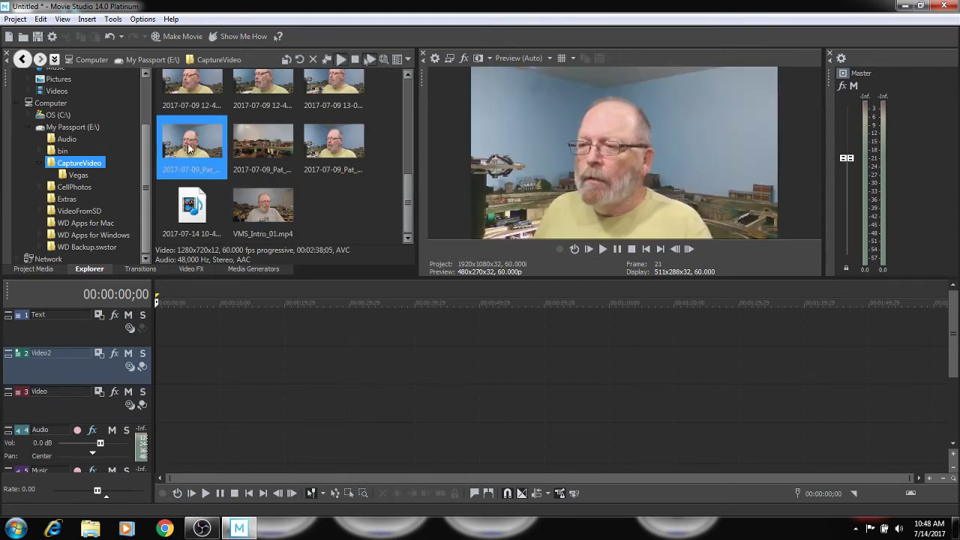
click(254, 214)
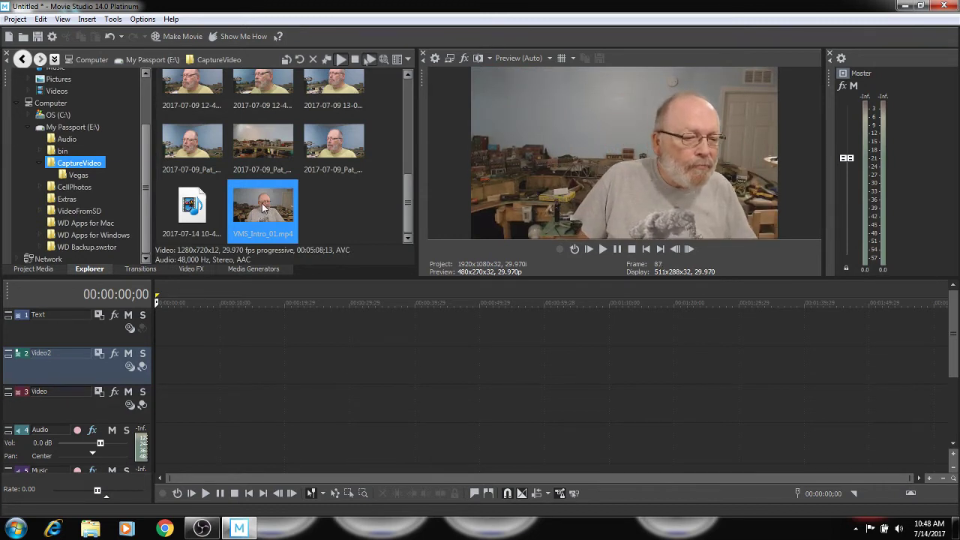
drag(263, 208, 160, 392)
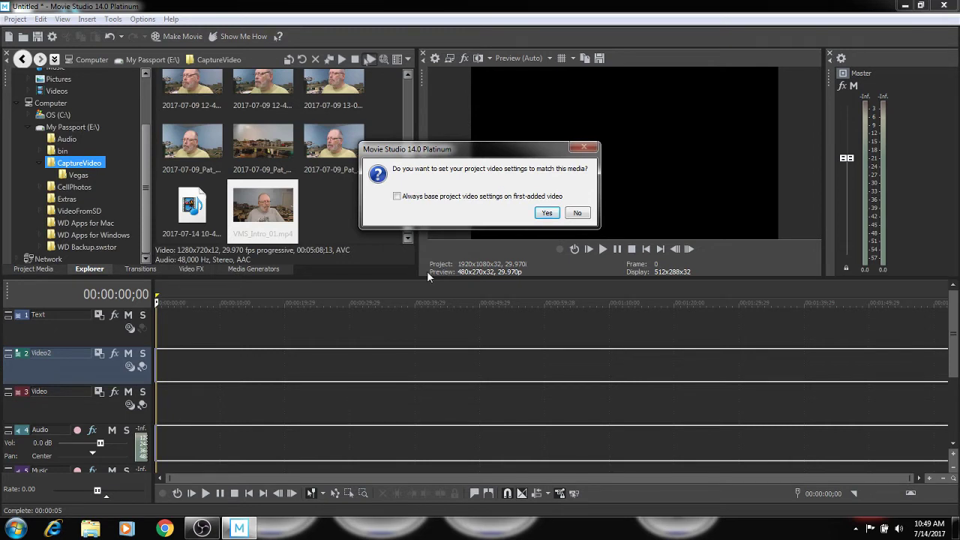
Accept matching the project video settings to VMS_Intro_01.mp4 (1280x720, 29.970p).
click(547, 213)
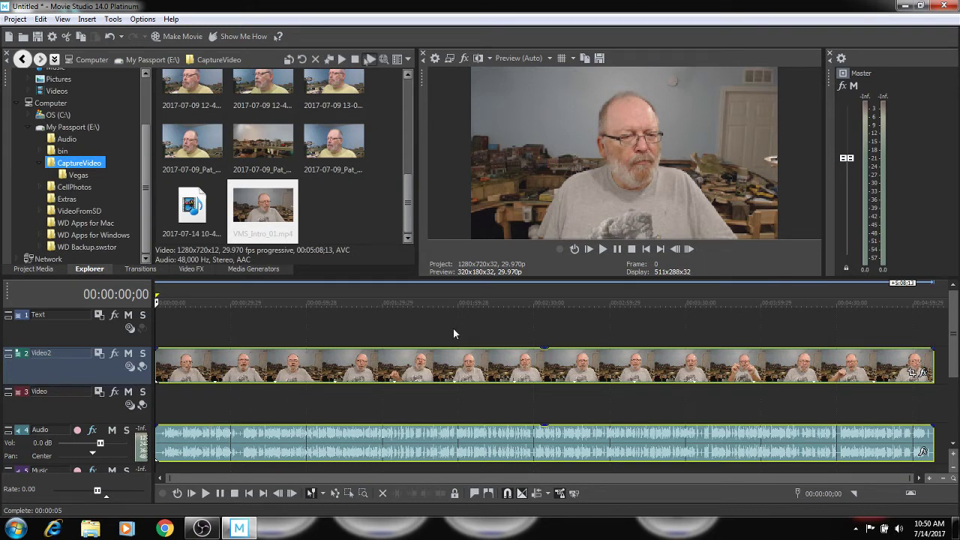
click(15, 18)
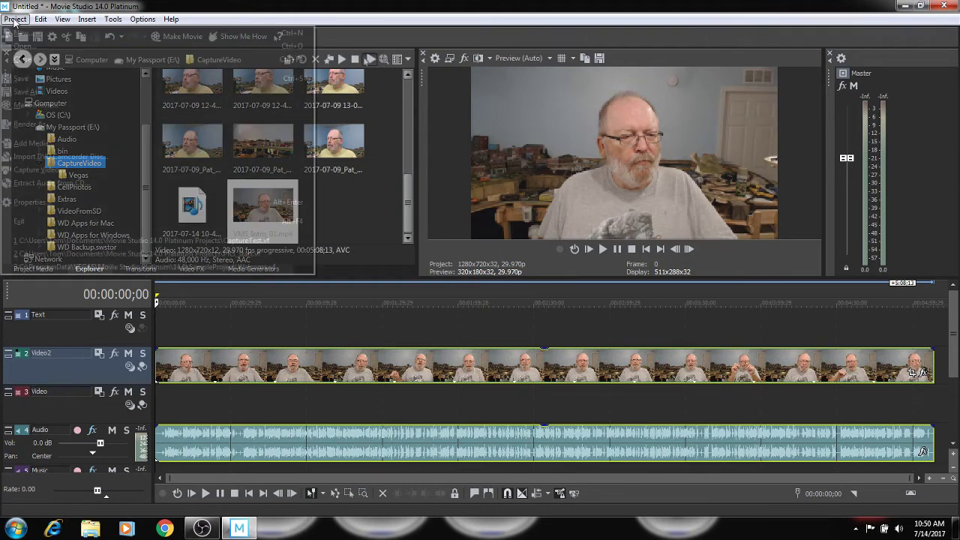
click(19, 201)
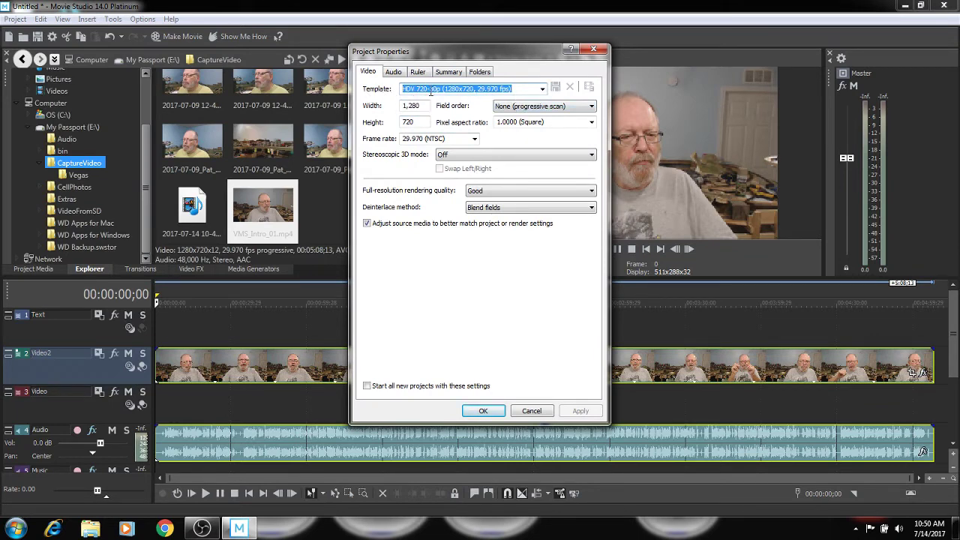
click(541, 90)
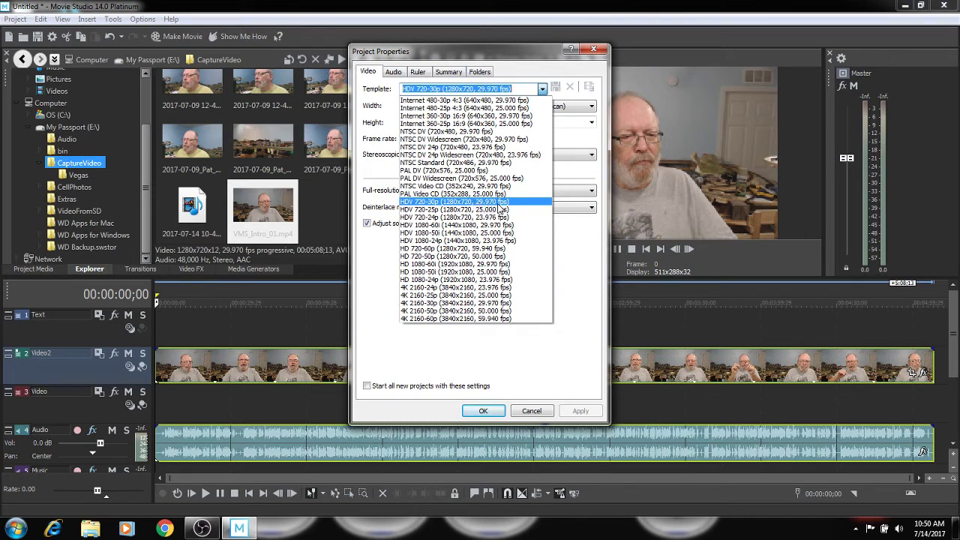
click(575, 287)
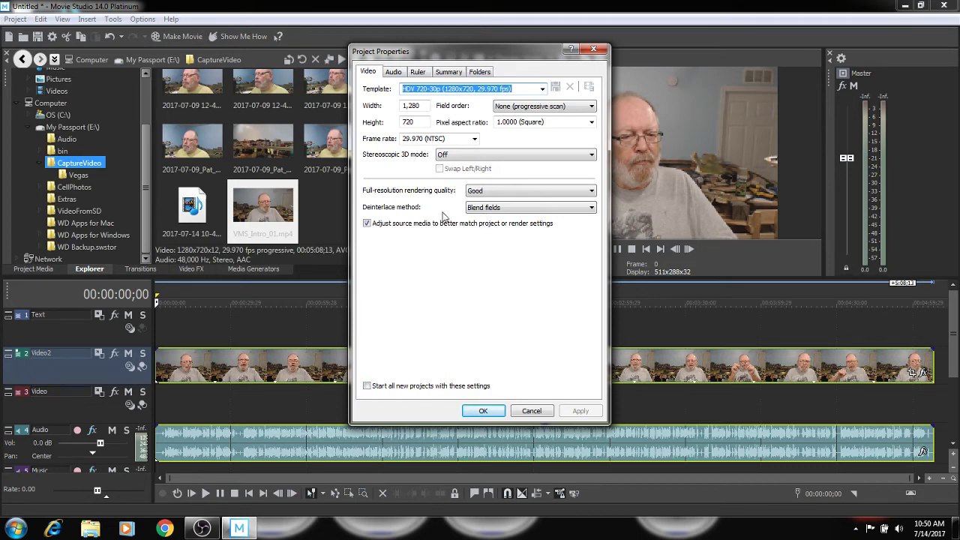
click(482, 412)
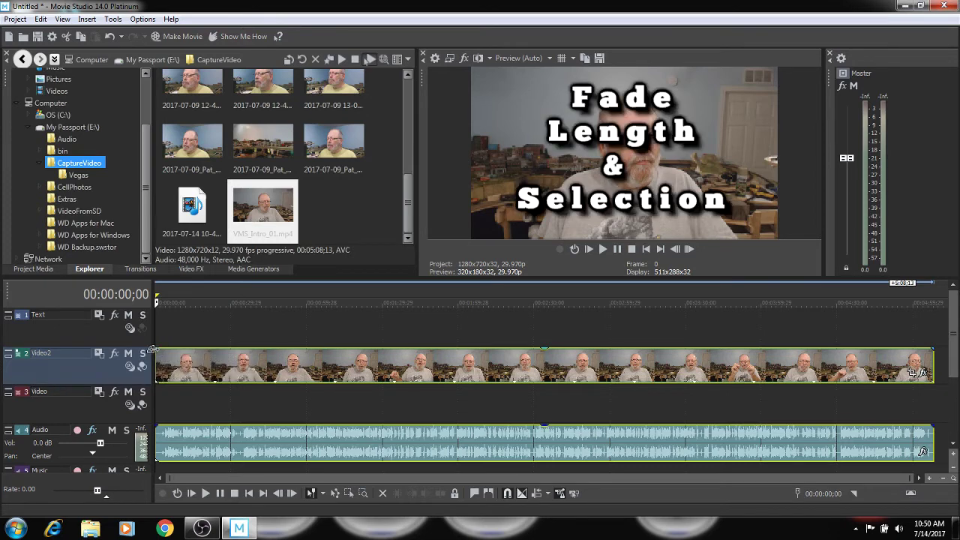
Add a fade-in with the third fade curve to the intro clip and play it back.
drag(157, 351, 172, 354)
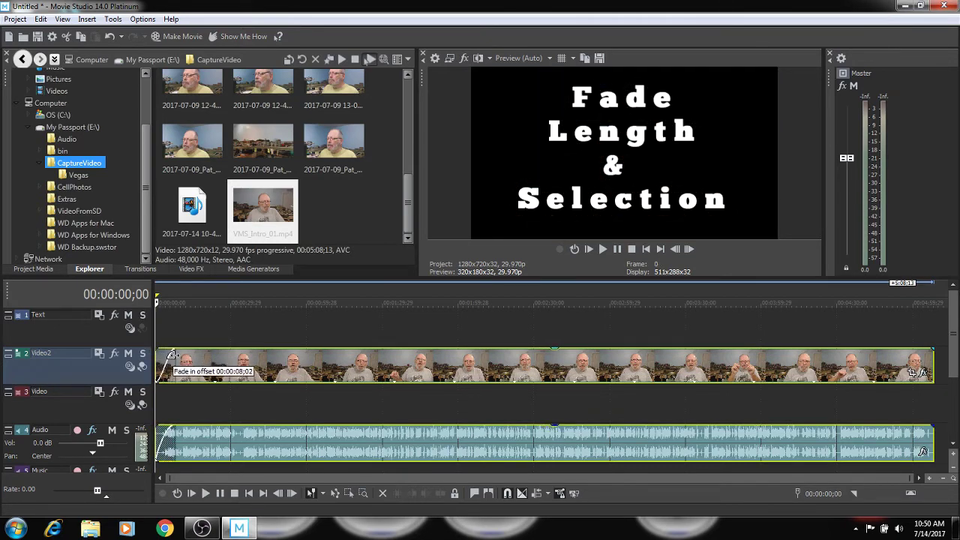
right_click(171, 353)
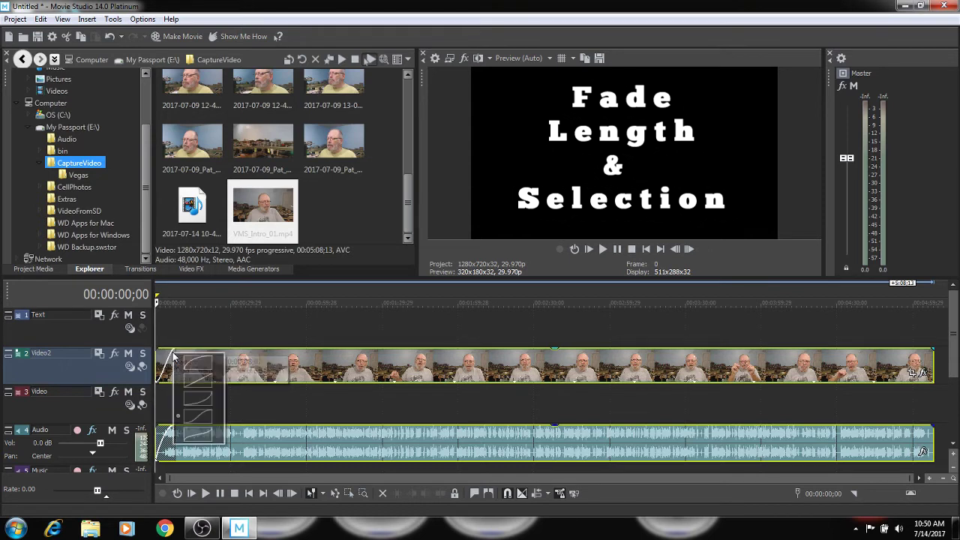
click(189, 393)
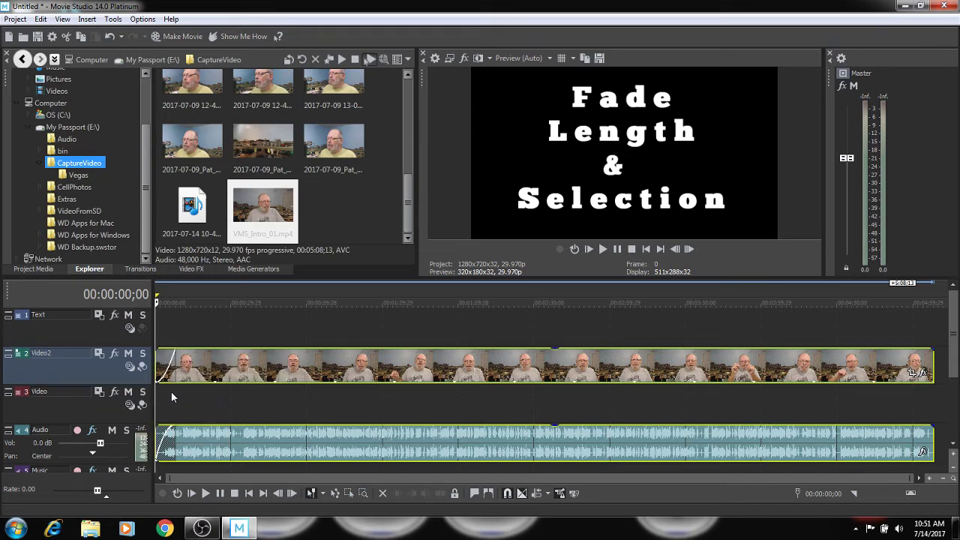
click(207, 494)
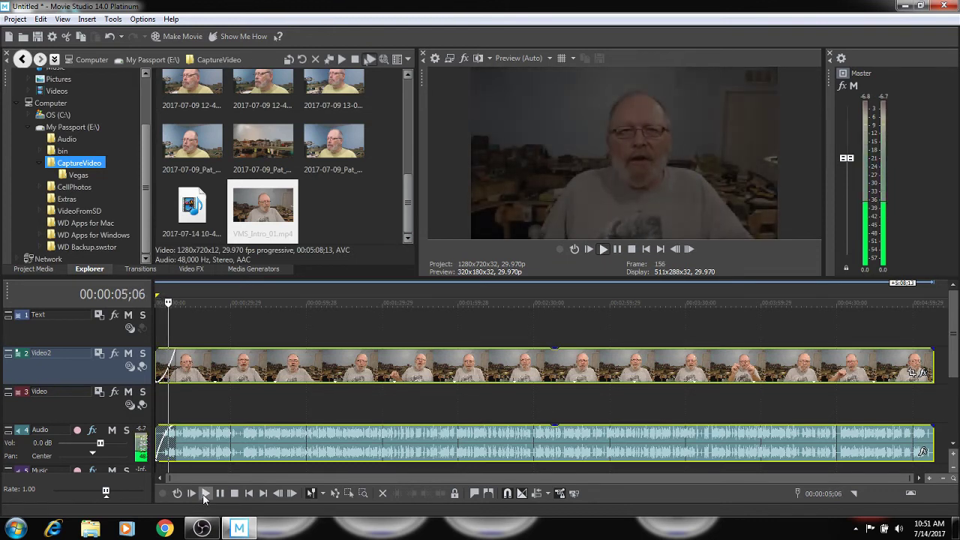
click(218, 495)
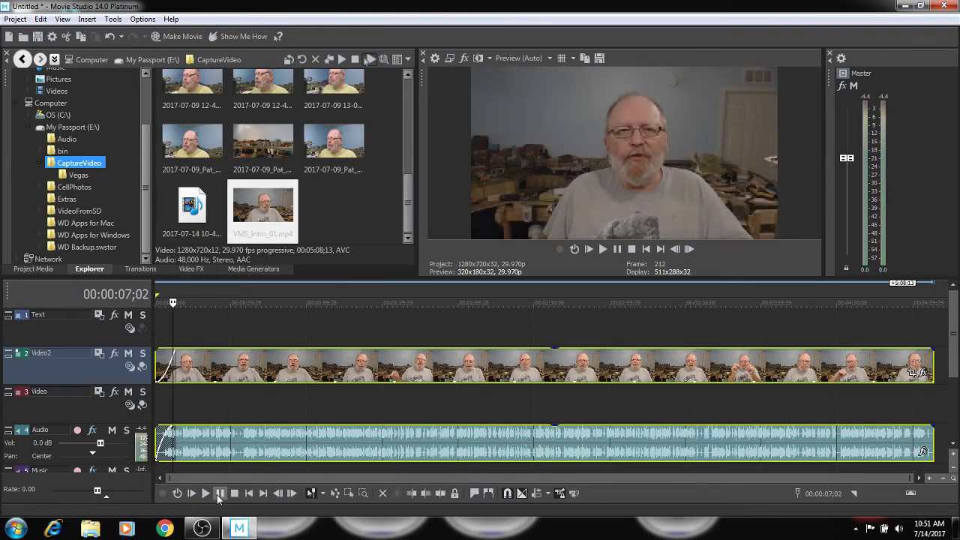
click(250, 494)
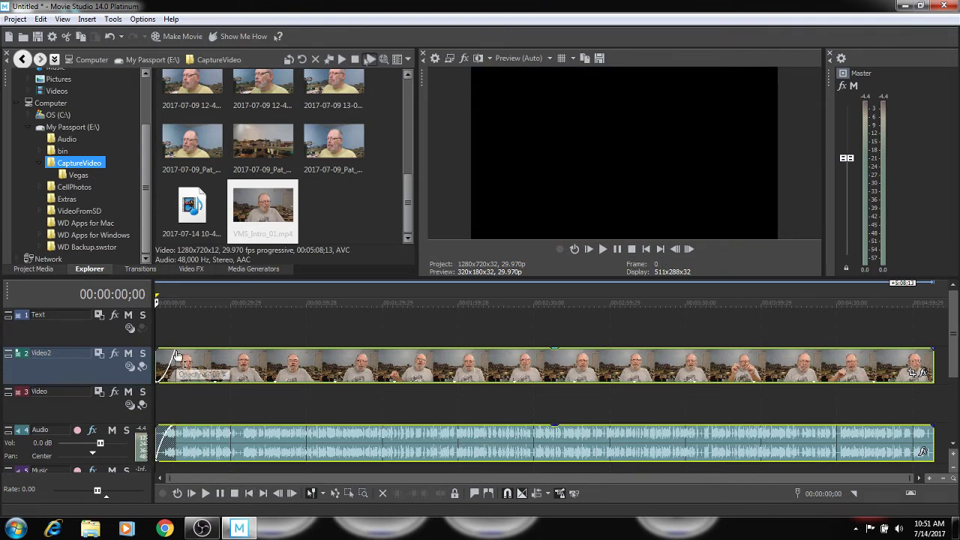
Set the clip opacity to 96%, shorten the fade-in to about four seconds, and replay.
drag(176, 351, 177, 352)
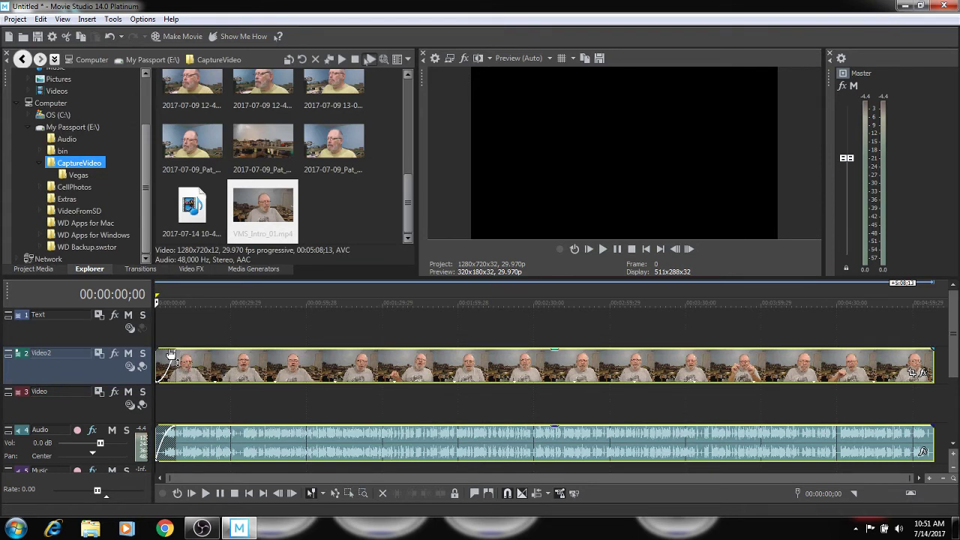
mouse_move(171, 348)
mouse_down()
mouse_move(160, 349)
mouse_move(197, 349)
mouse_move(176, 354)
mouse_move(184, 377)
mouse_up()
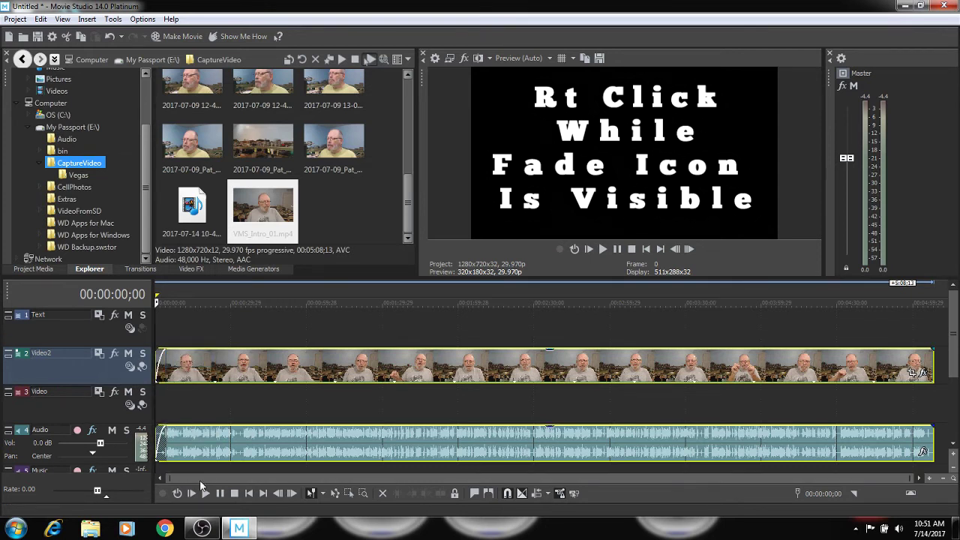
click(206, 493)
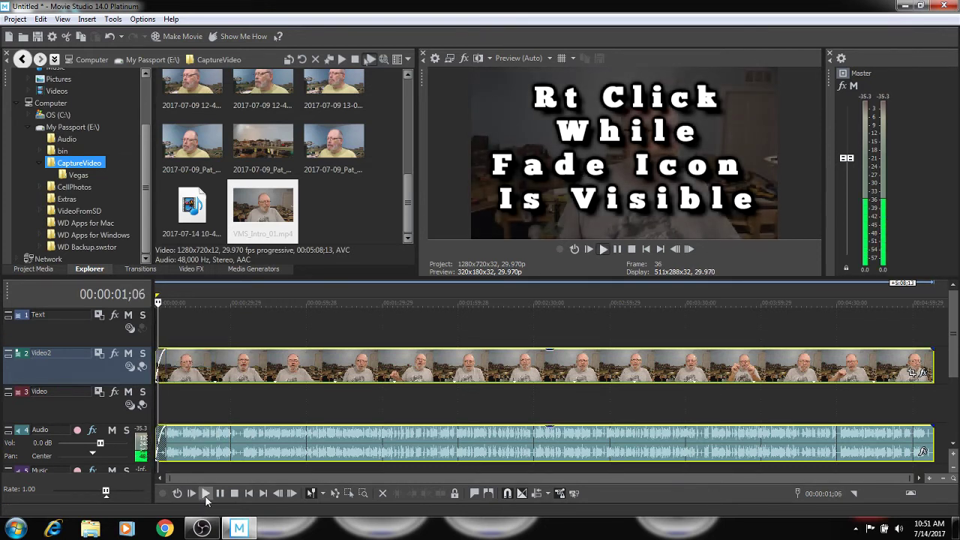
click(208, 494)
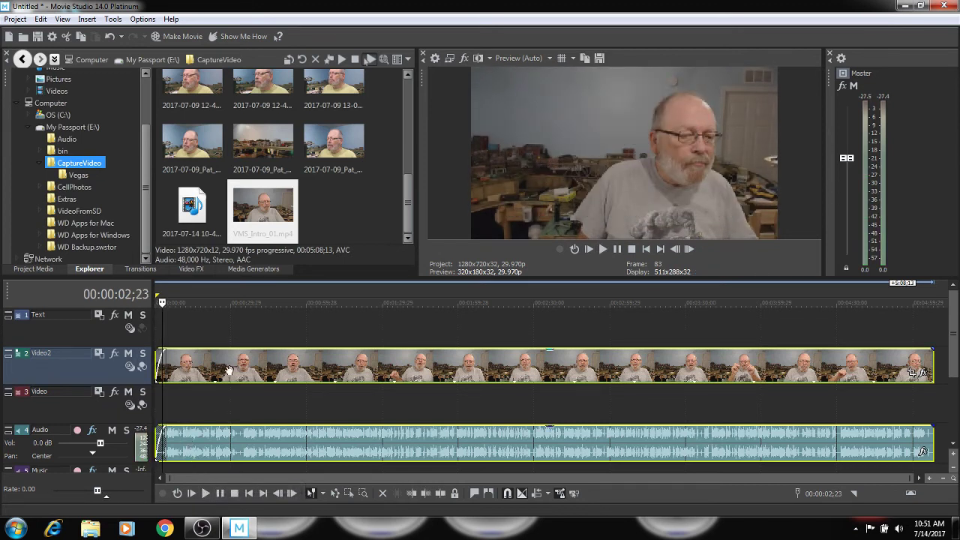
Split the intro clip's video and audio at 00:00:29;20 and nudge the right part.
click(228, 369)
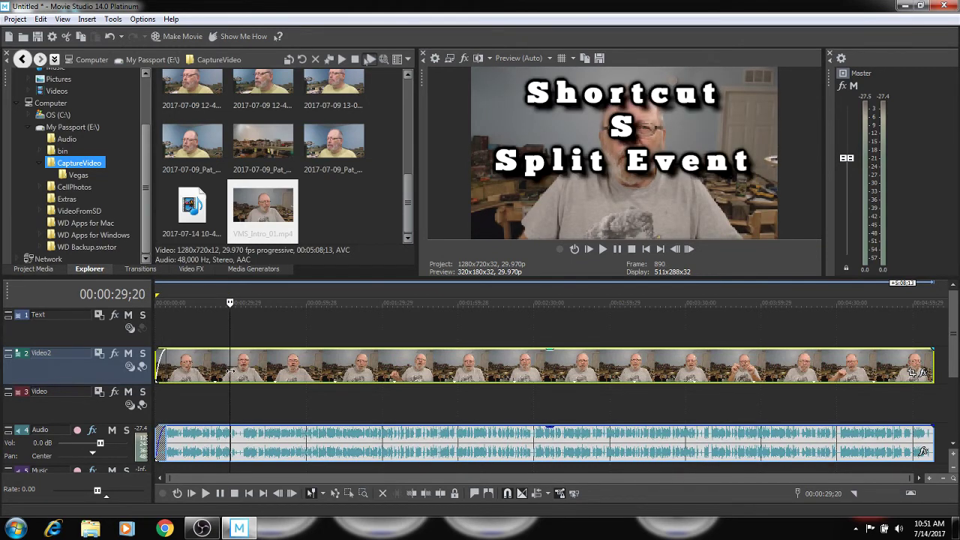
key(s)
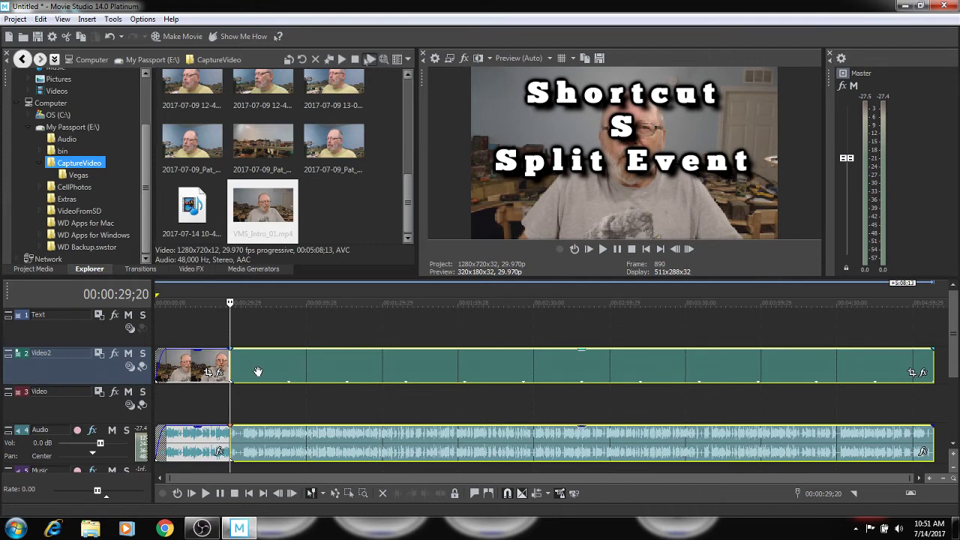
drag(262, 373, 273, 376)
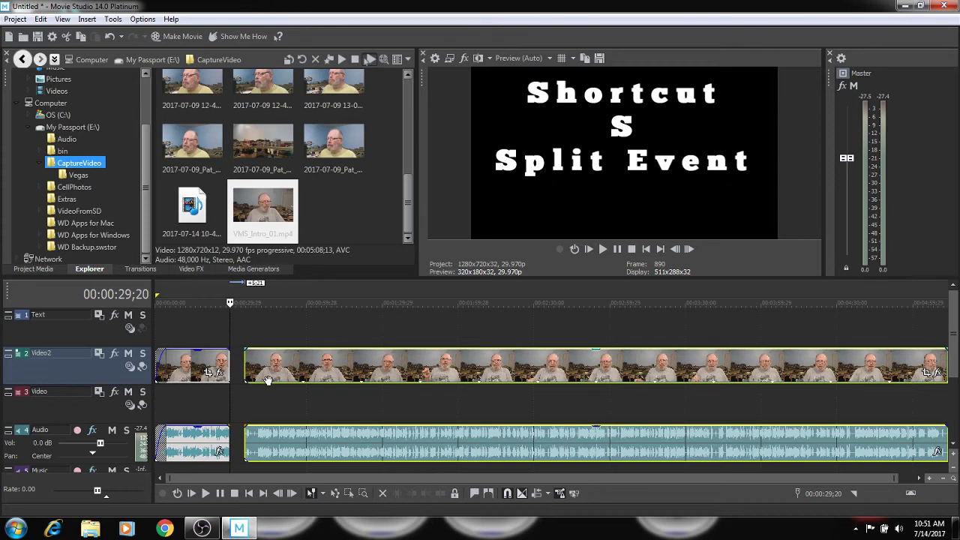
drag(273, 379, 252, 378)
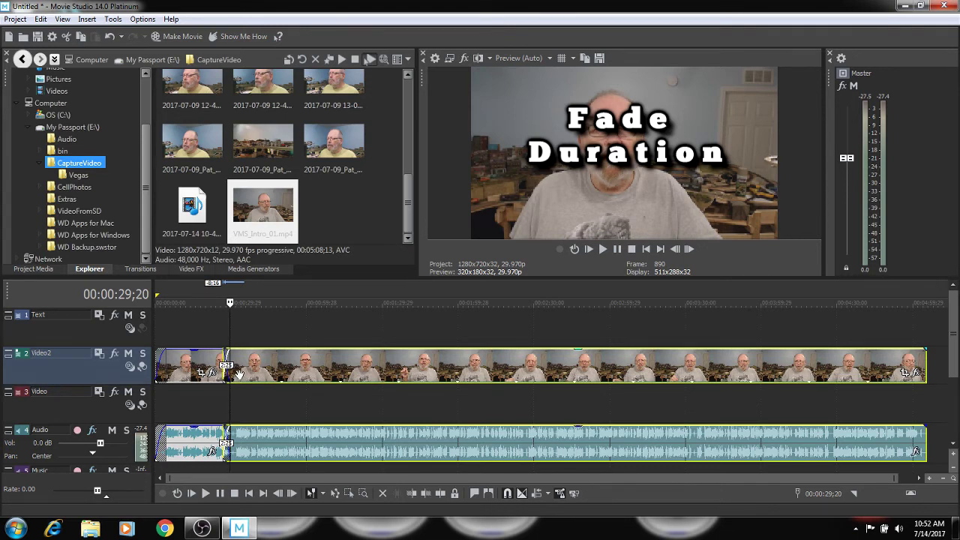
Lengthen the crossfade between the split parts to 3:00 and play it back.
scroll(238, 373, up, 5)
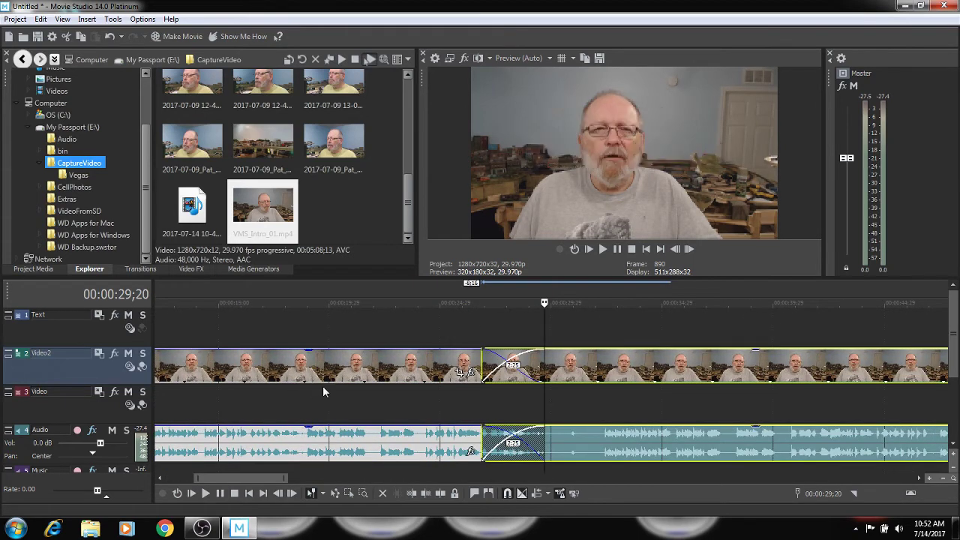
scroll(322, 386, up, 2)
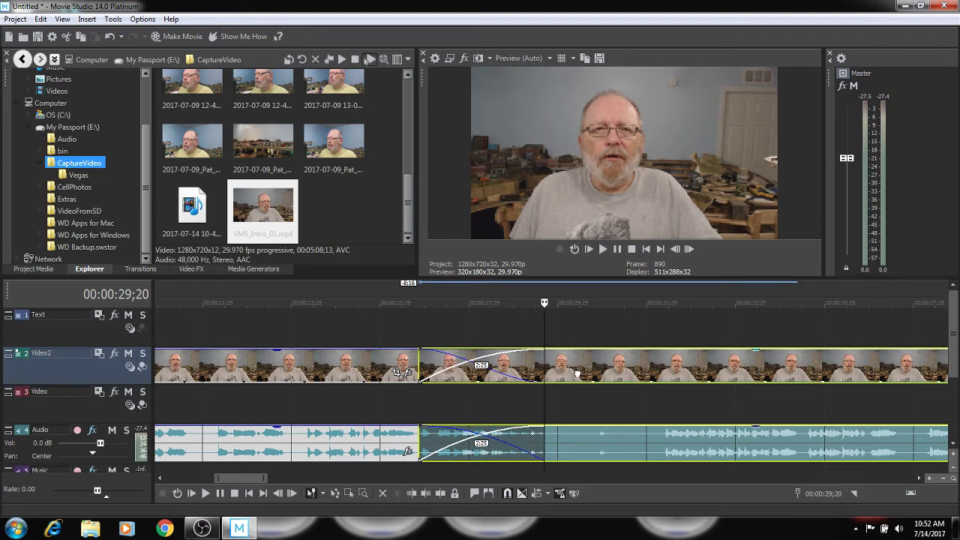
drag(576, 372, 572, 373)
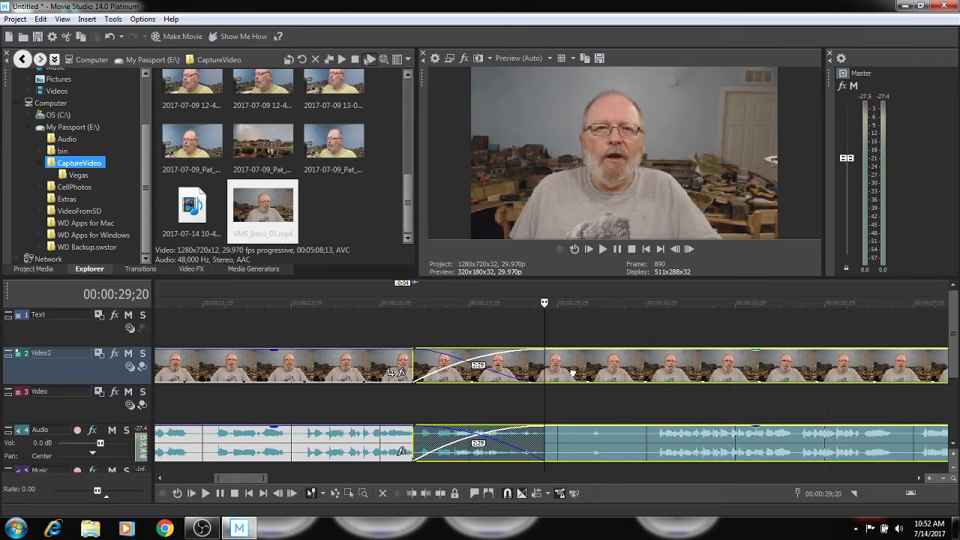
drag(572, 373, 570, 373)
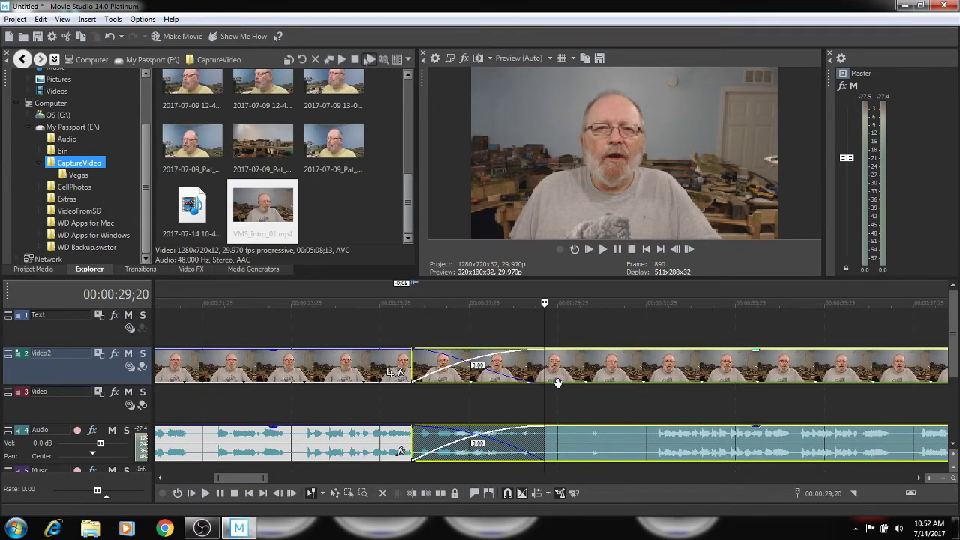
click(374, 407)
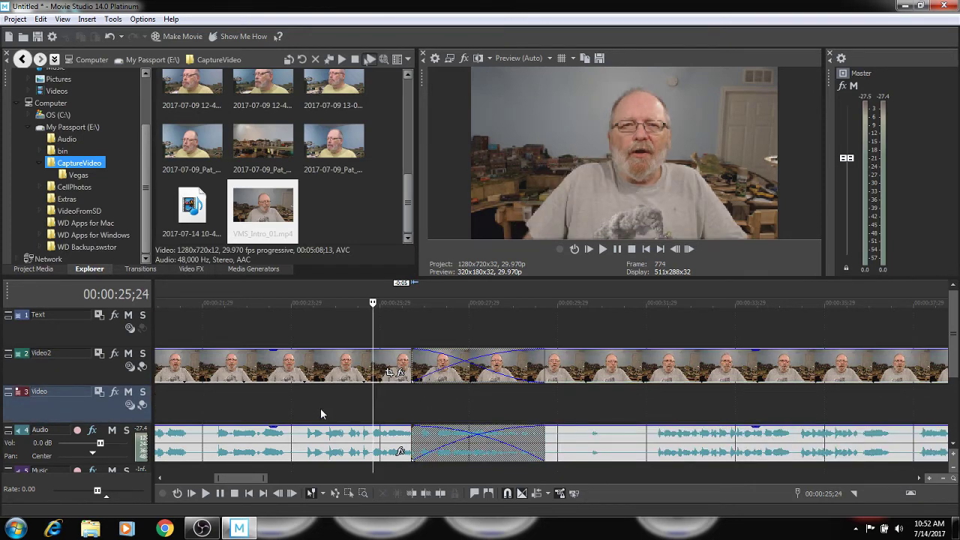
click(206, 495)
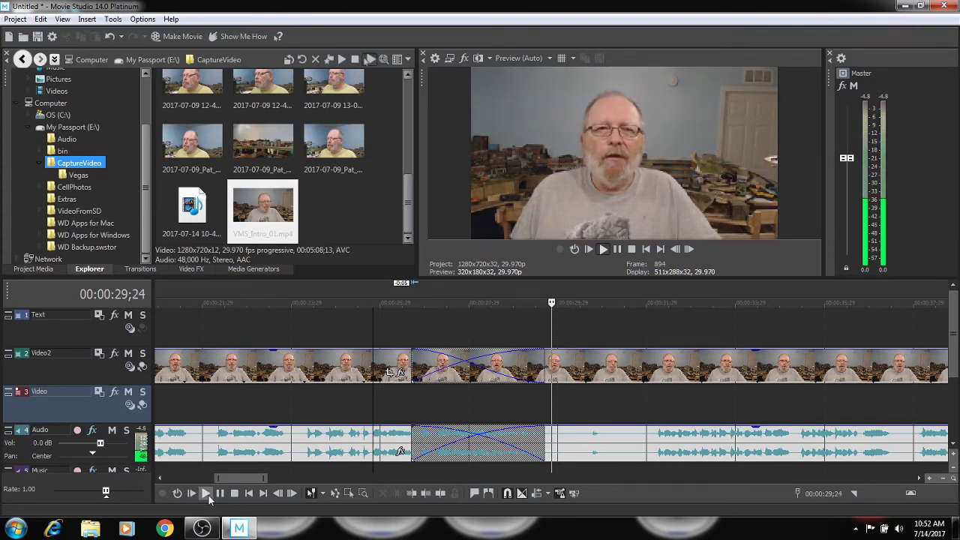
key(space)
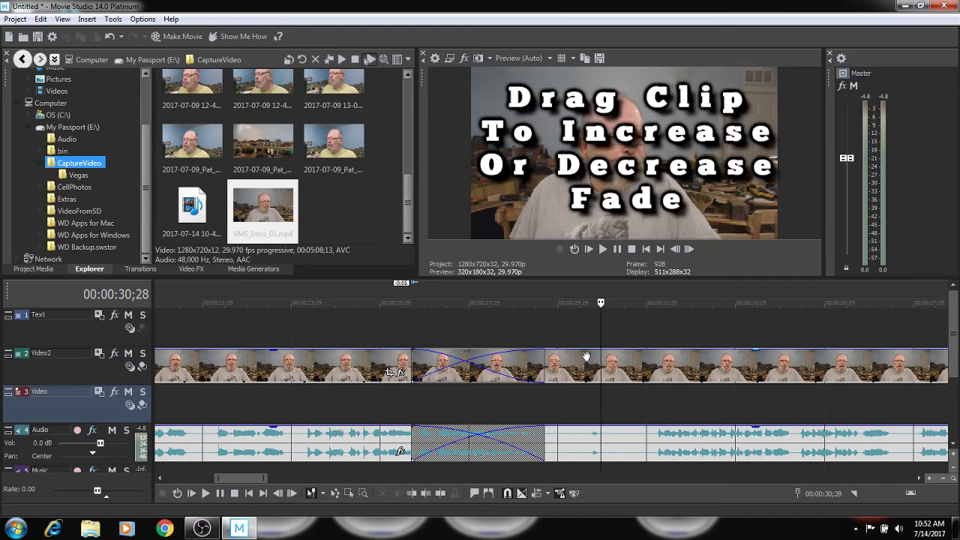
Drag the second intro part right to shorten the crossfade, then play it from just before.
drag(617, 365, 703, 372)
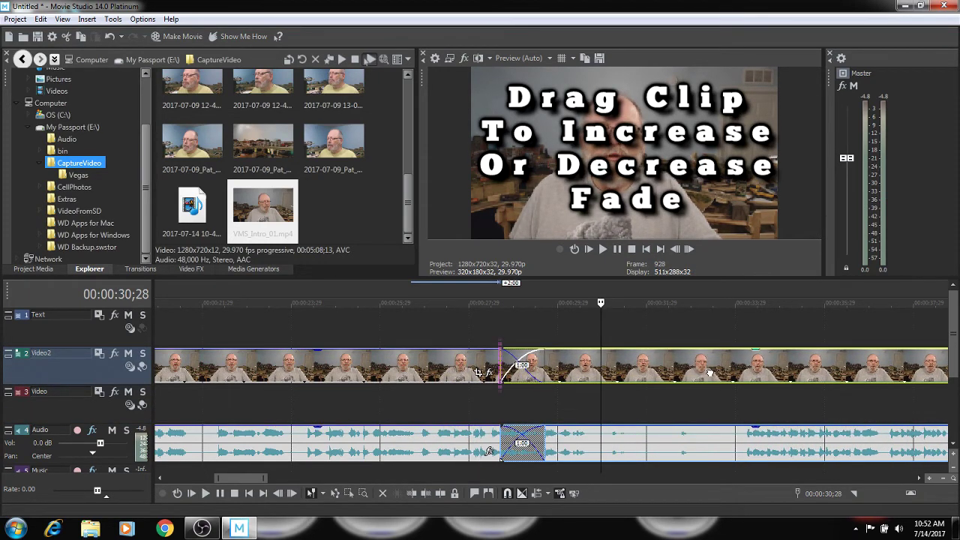
click(442, 410)
click(206, 494)
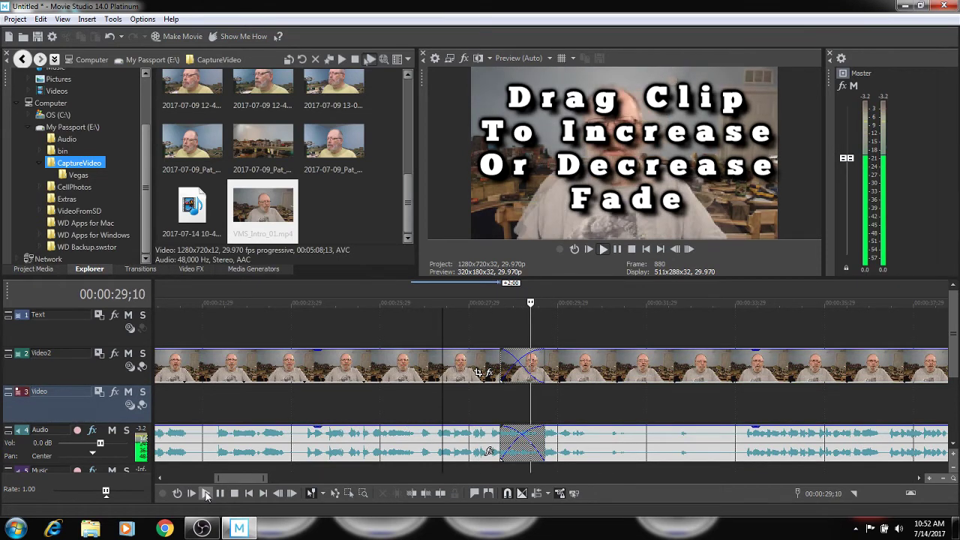
Stop at 00:00:34;18, split the clip there, and move the right-hand piece right to open a gap.
key(ctrl+z)
click(220, 493)
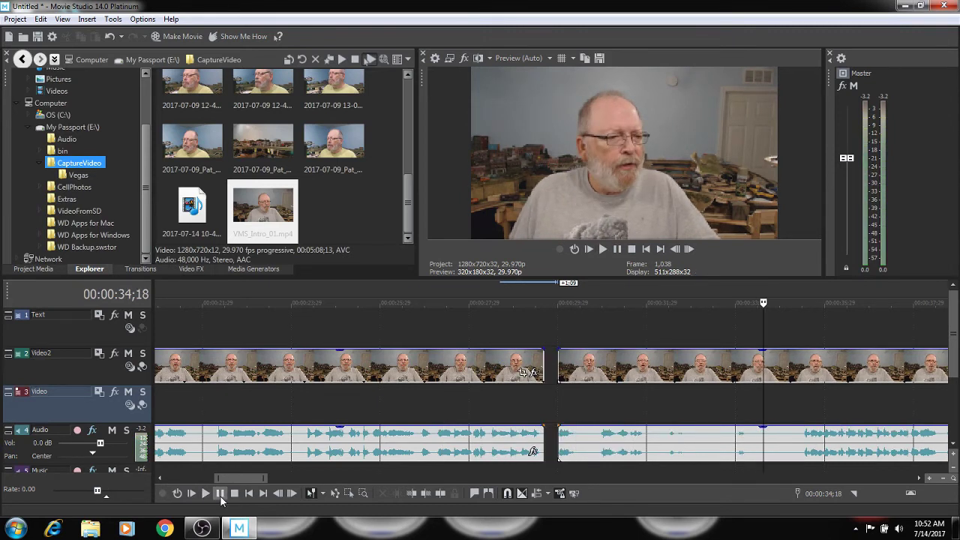
key(s)
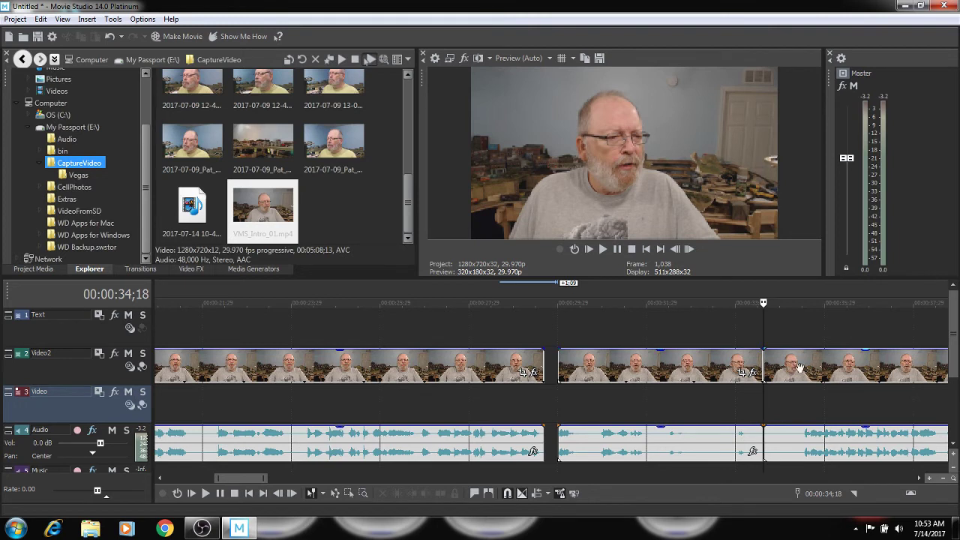
drag(801, 367, 820, 368)
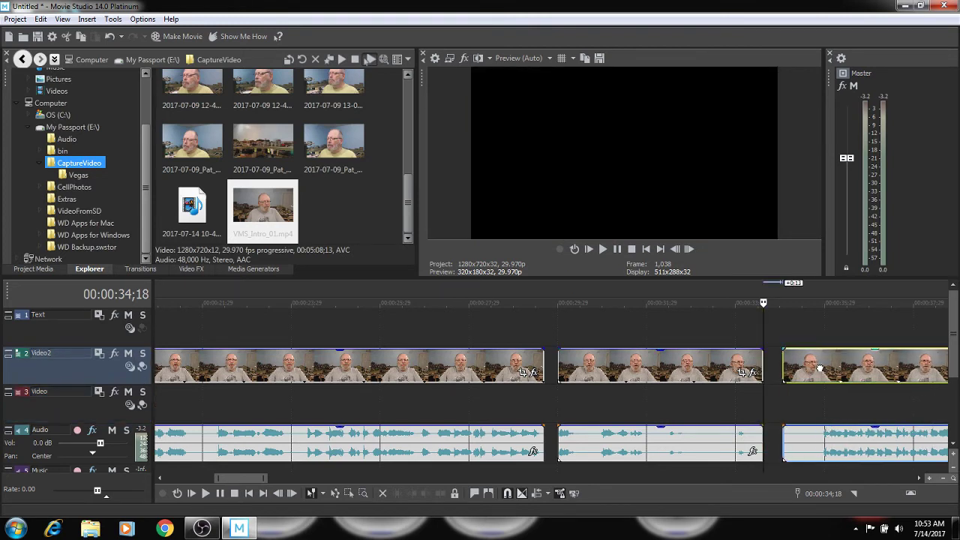
Trim the middle piece's end shorter and set the playhead to 00:00:33;17.
click(760, 366)
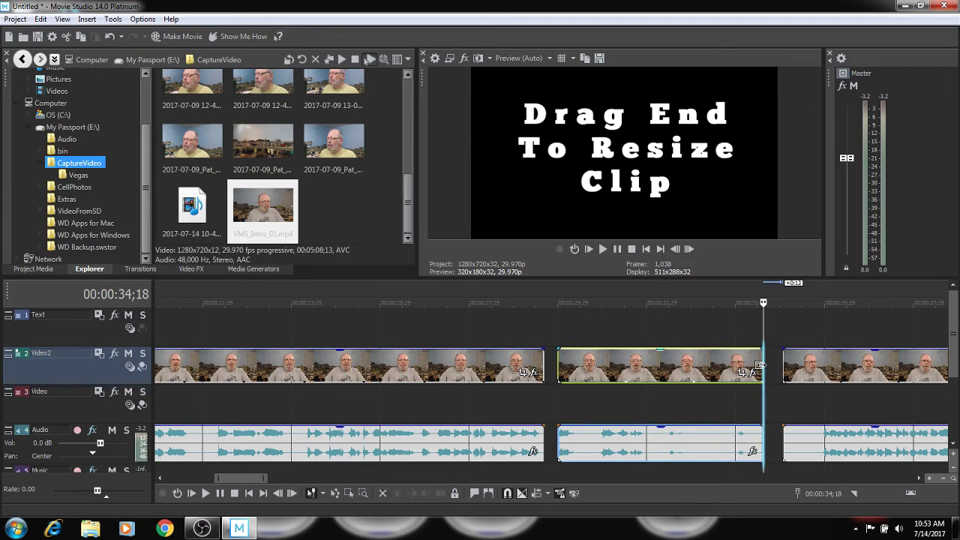
drag(758, 365, 733, 372)
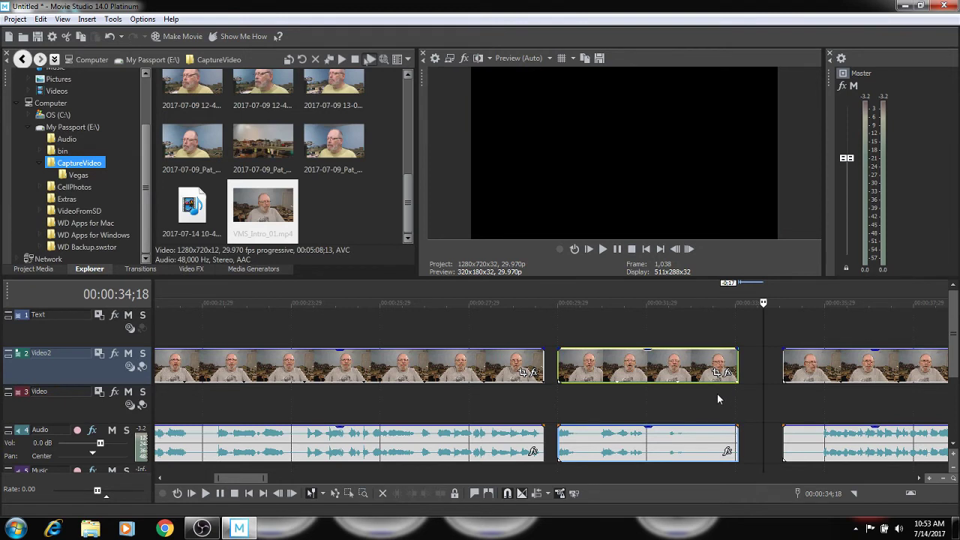
click(717, 399)
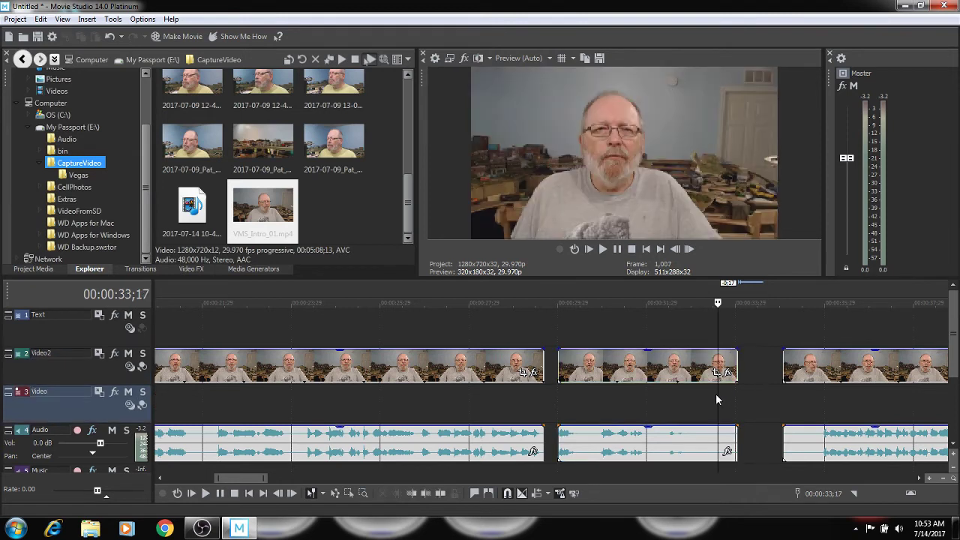
Play past the trimmed end from 00:00:30;17 and stop at the undo/redo title card.
click(206, 493)
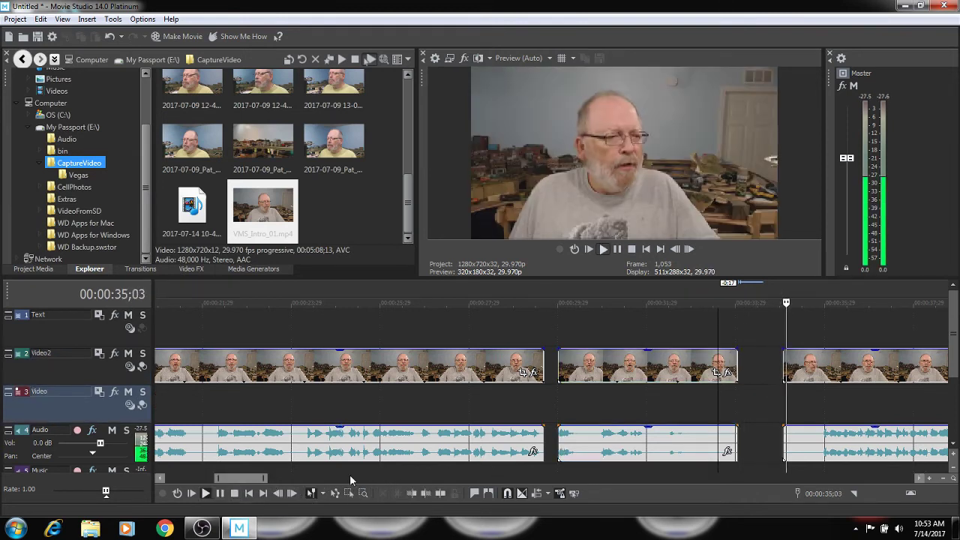
click(235, 493)
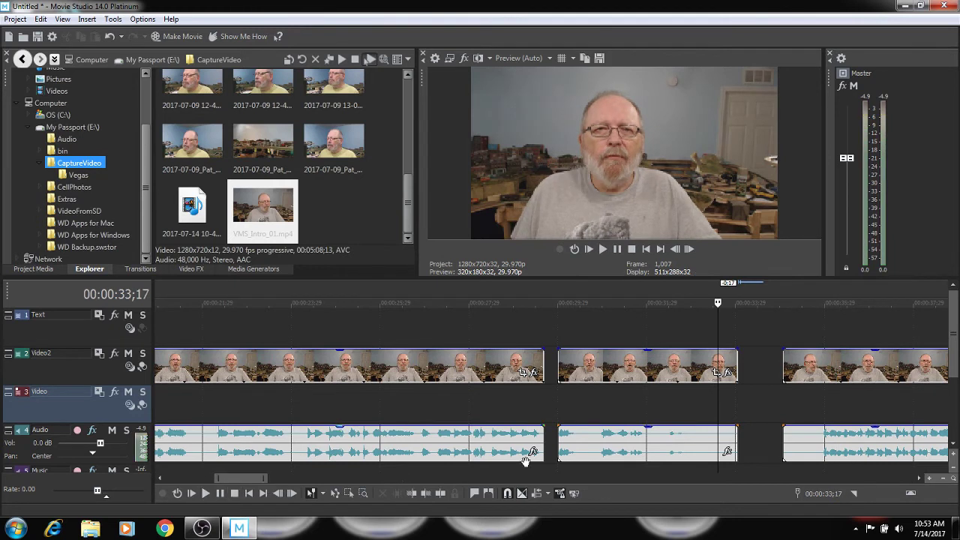
click(586, 414)
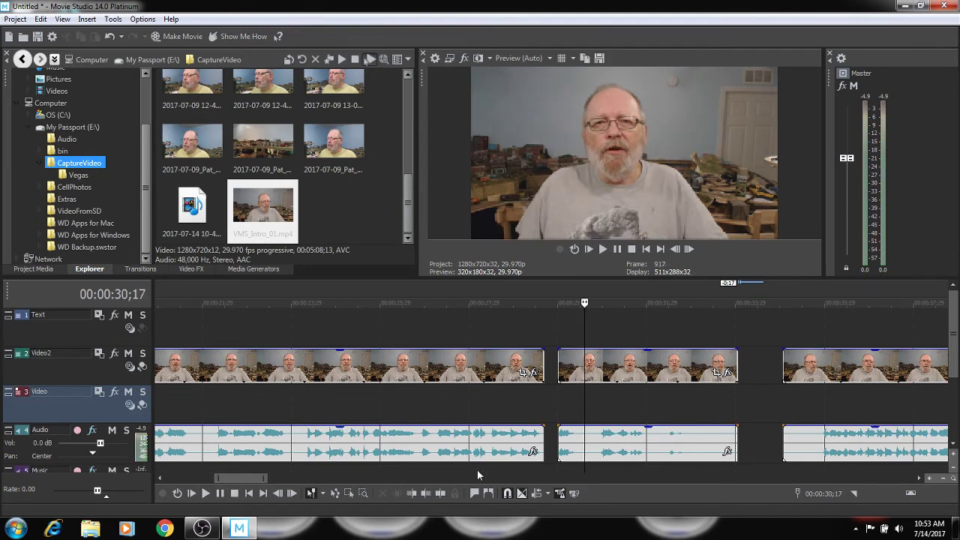
click(205, 493)
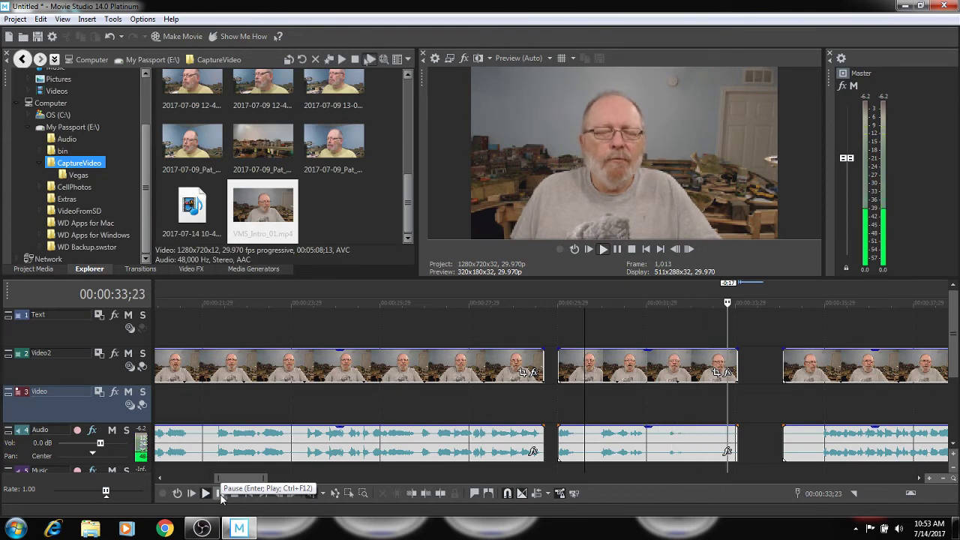
click(221, 495)
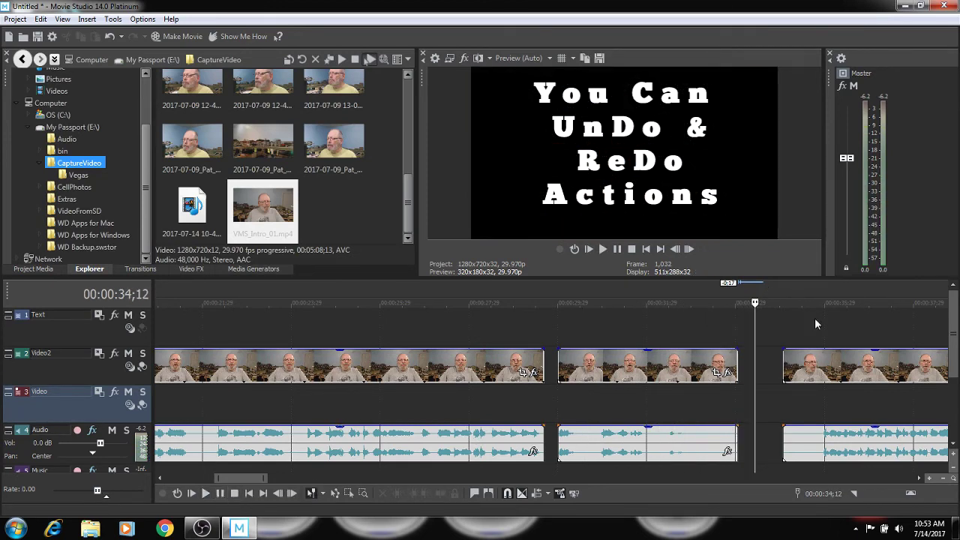
Undo the middle clip's end trim and play from 32;25 to review the restored end.
click(782, 409)
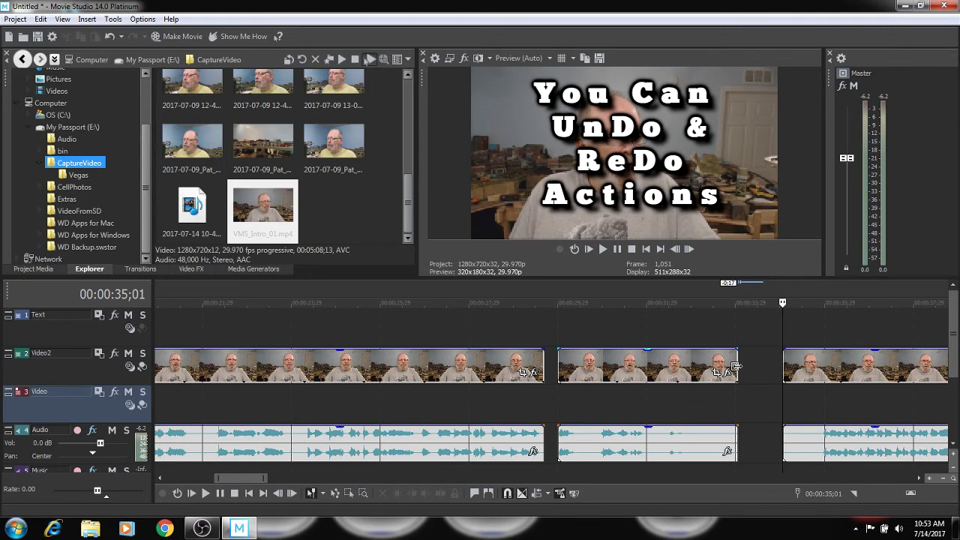
click(110, 37)
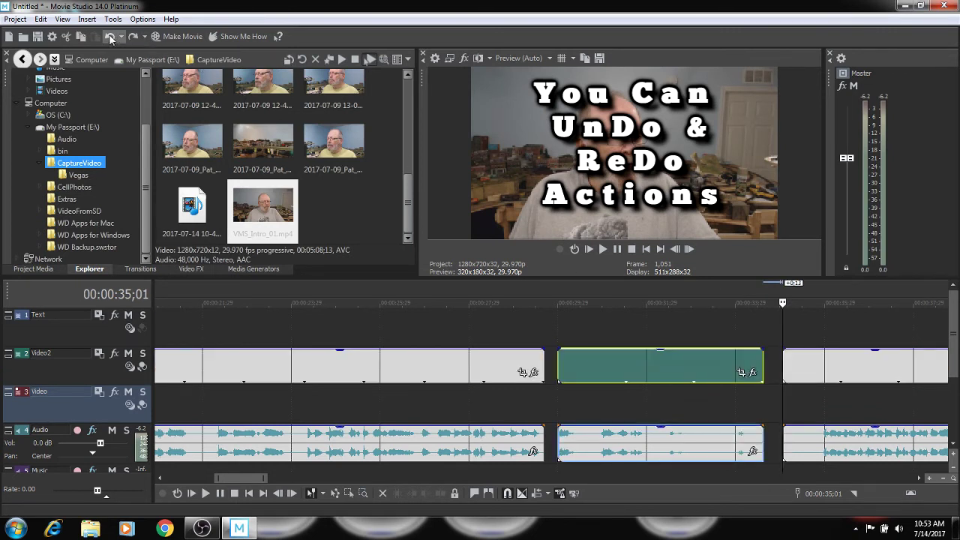
click(685, 394)
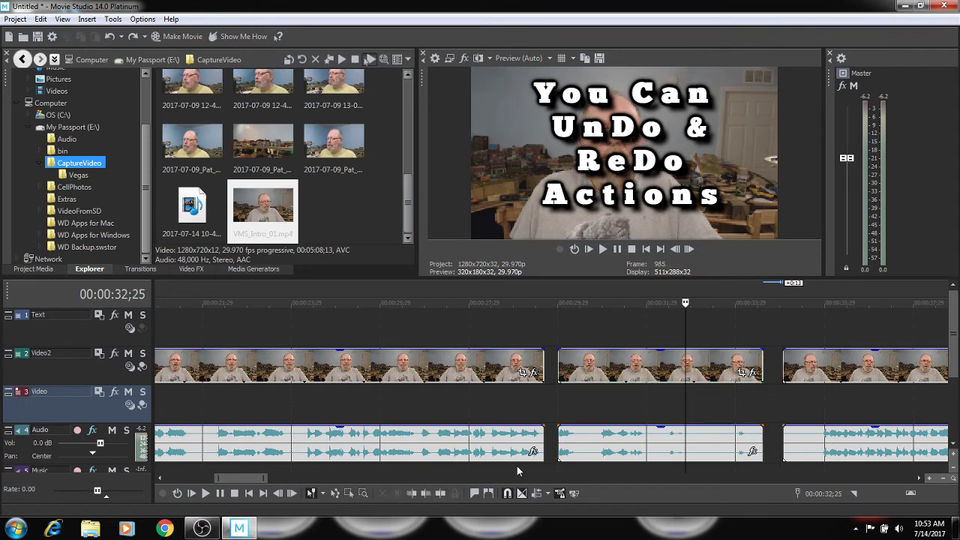
click(206, 492)
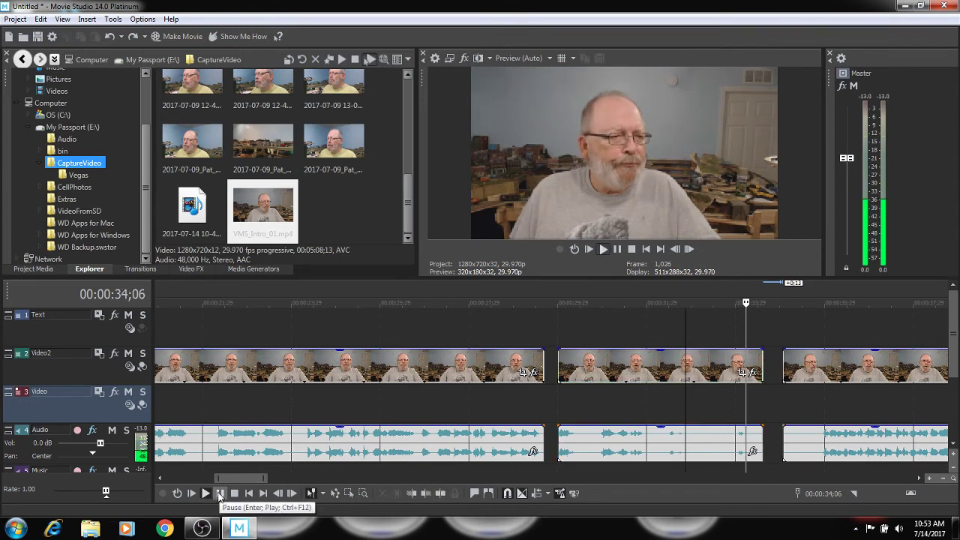
click(219, 493)
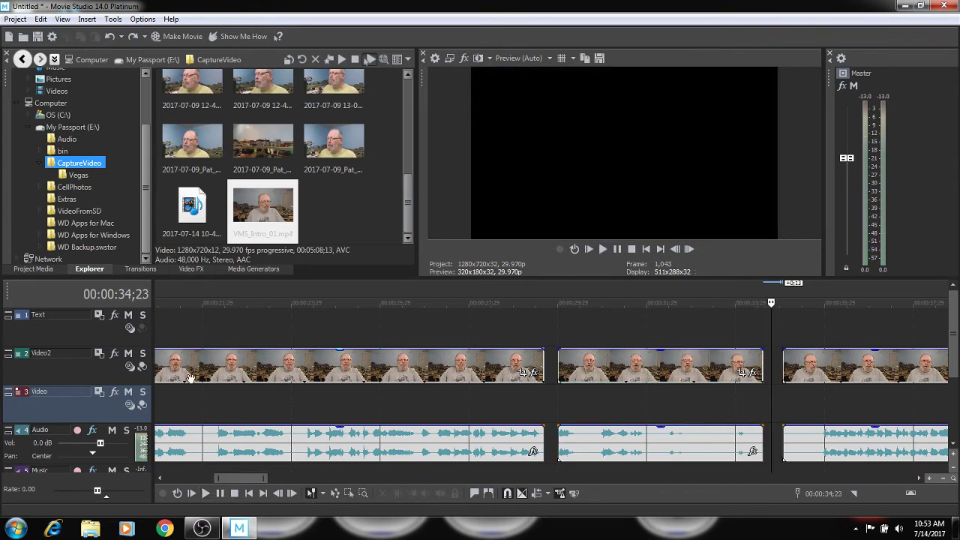
Redo the trim and play from 32;09, pausing at 37;05 to check it.
click(133, 37)
click(673, 405)
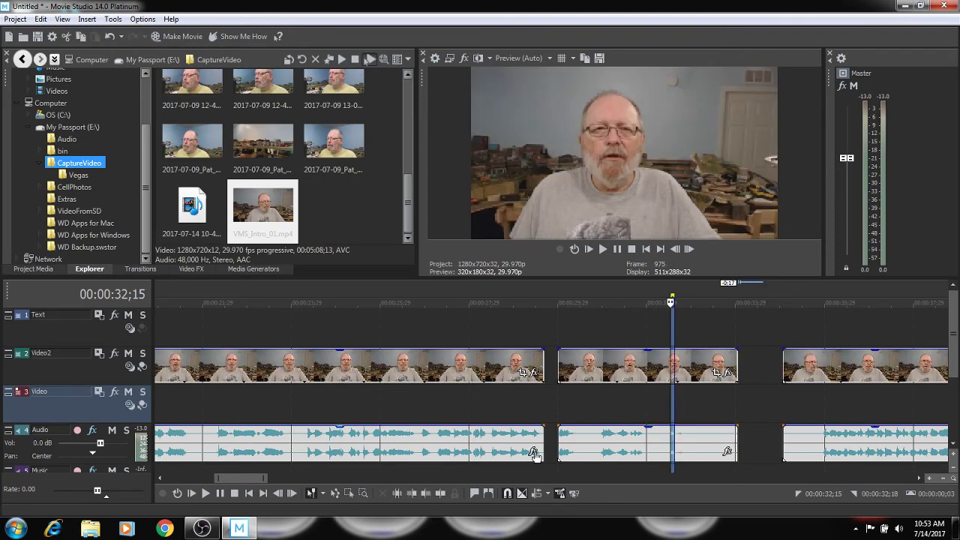
click(660, 402)
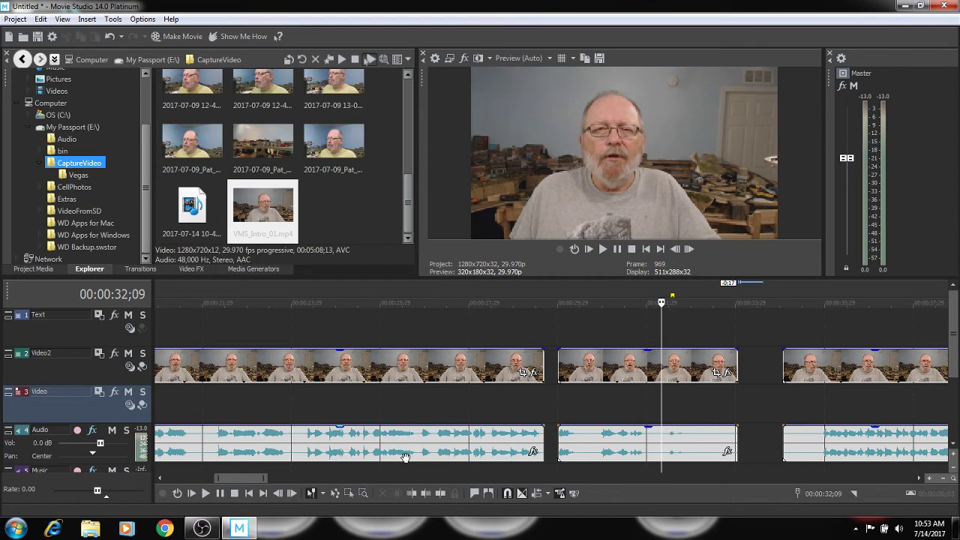
click(206, 494)
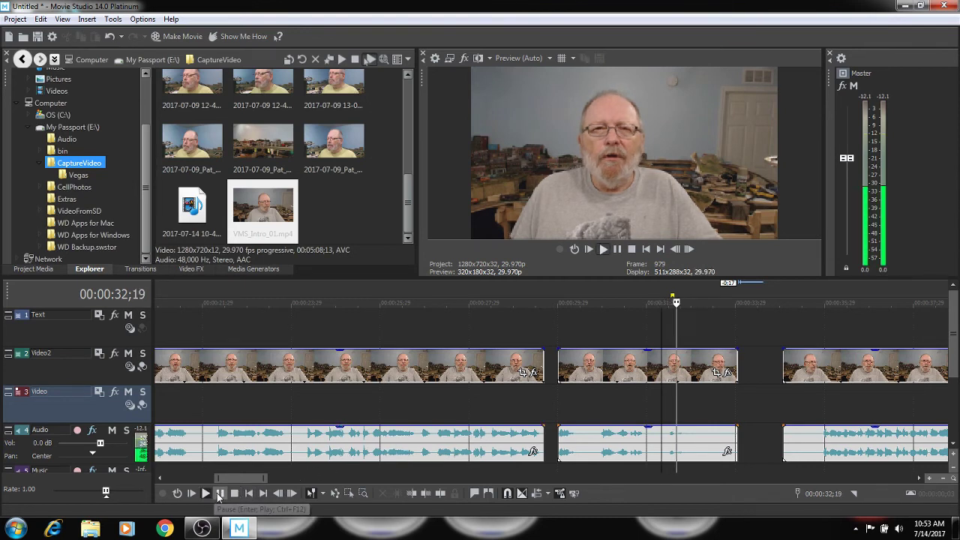
click(411, 435)
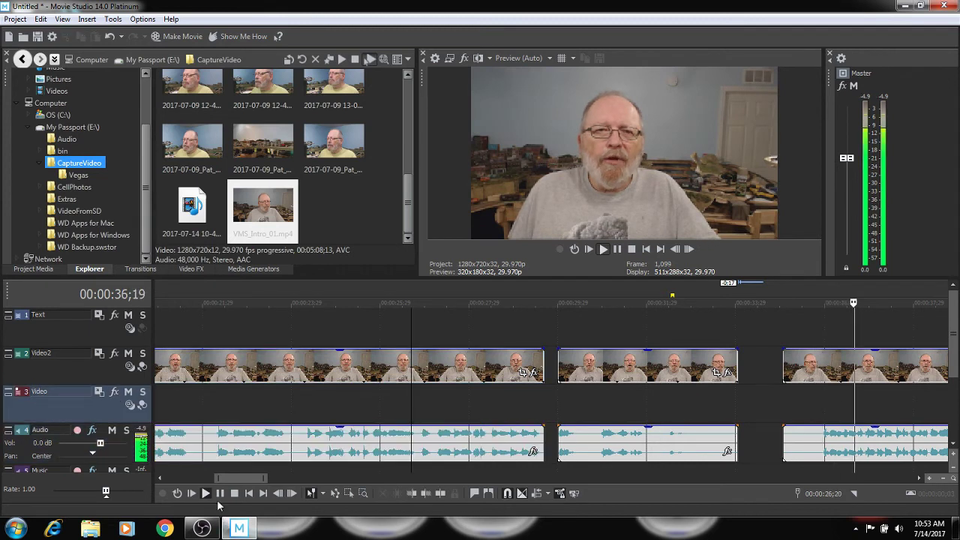
click(220, 493)
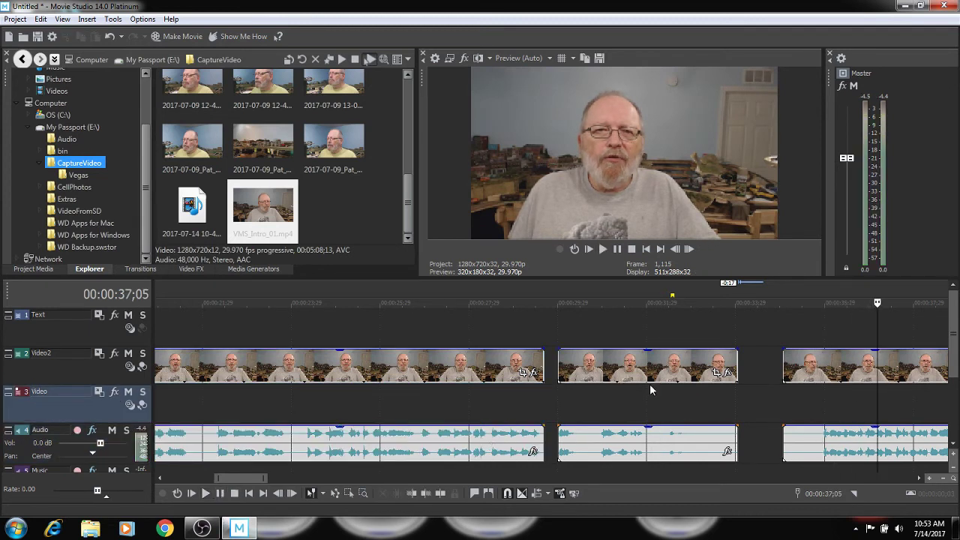
Undo the trim again, play from 33;28, and select the 33;24–34;15 range.
click(705, 399)
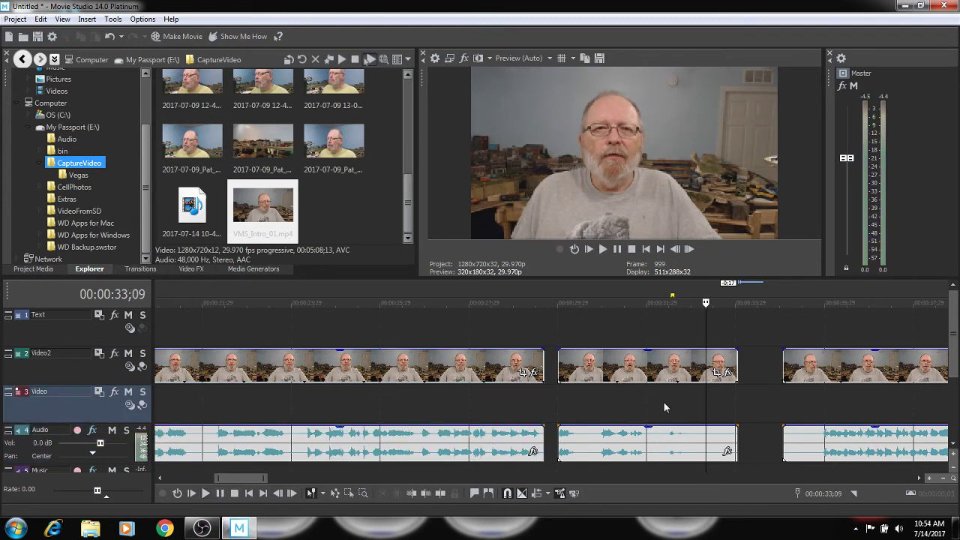
click(110, 38)
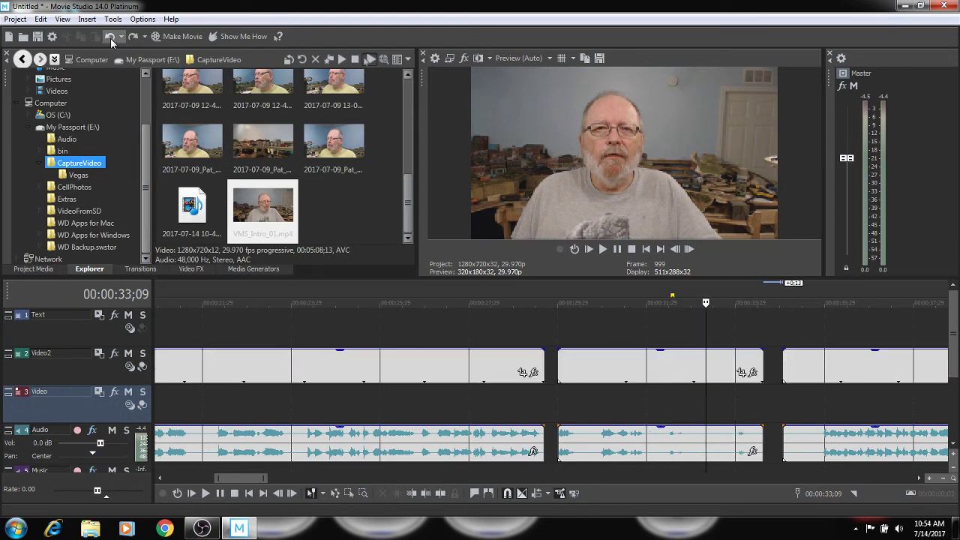
click(747, 399)
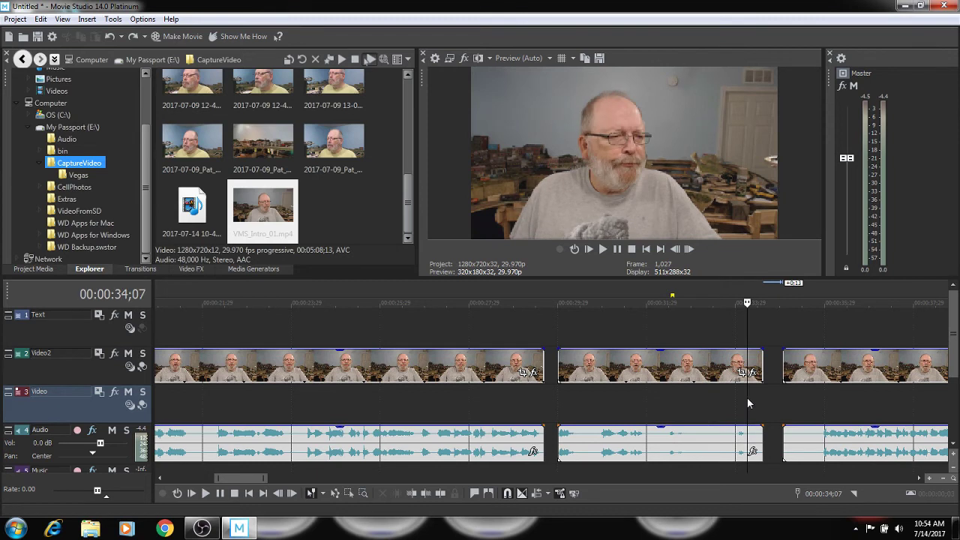
click(734, 398)
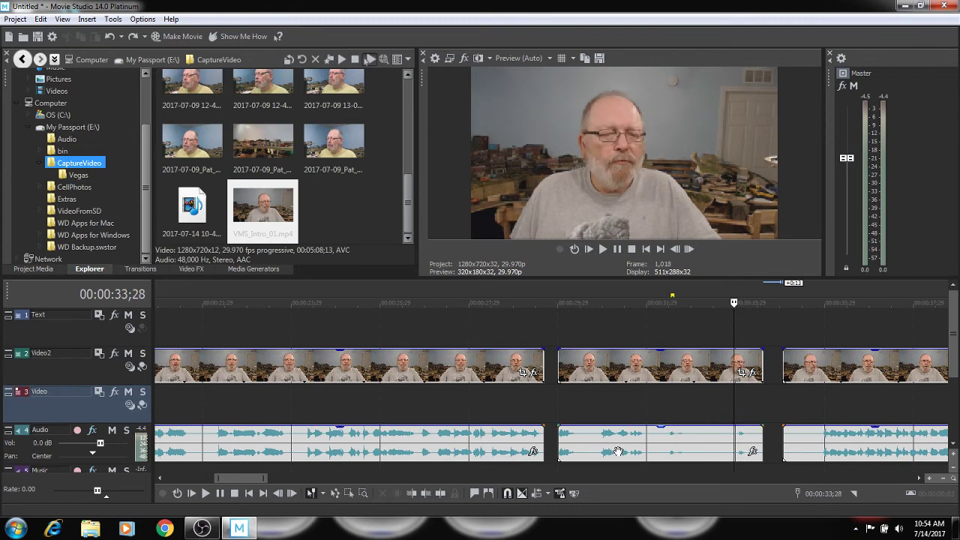
click(205, 493)
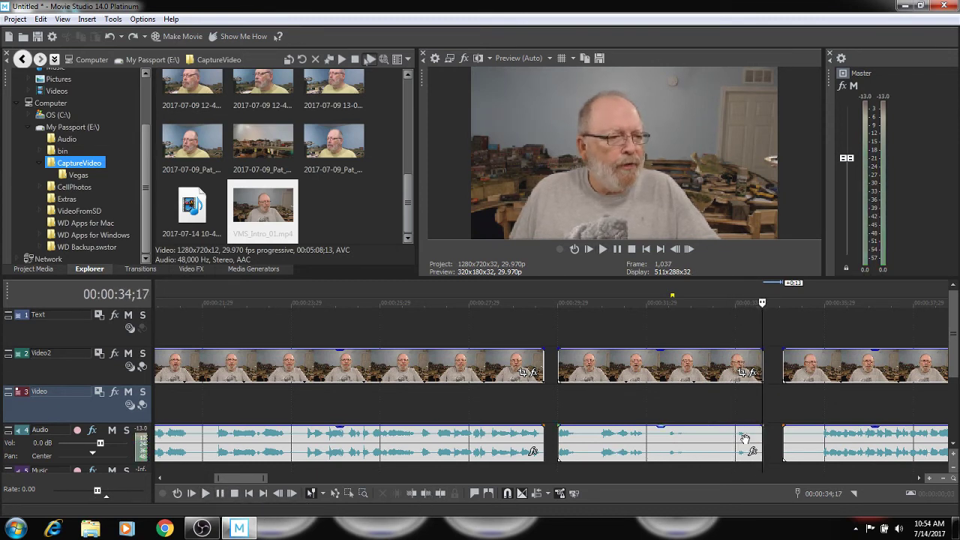
drag(728, 398, 764, 401)
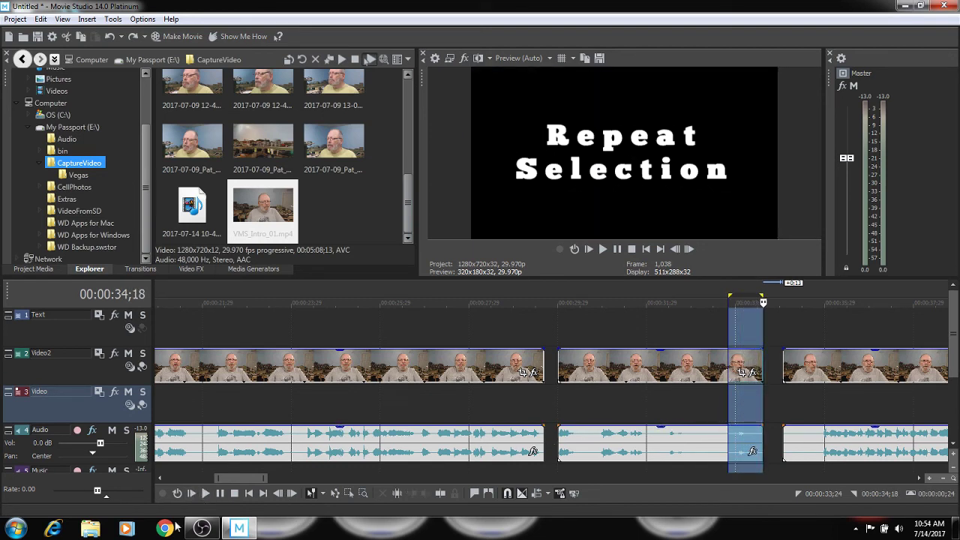
Enable Loop Playback, play the selected range on repeat, then stop and reset the position to 32;17.
click(181, 496)
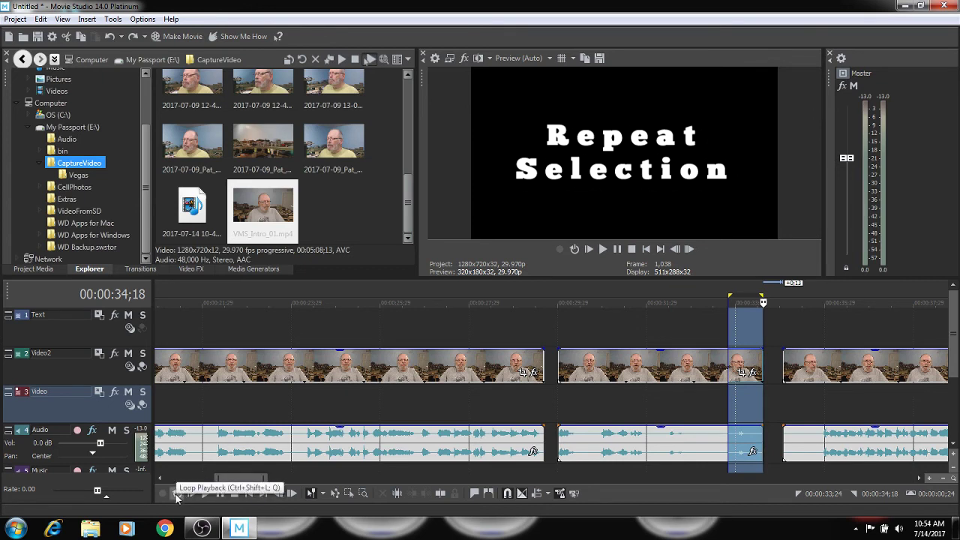
click(177, 497)
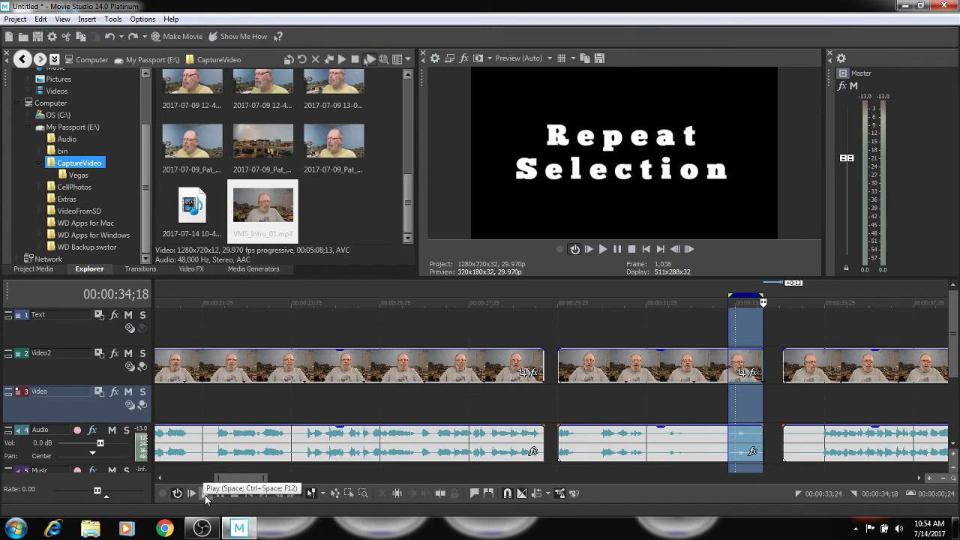
click(204, 495)
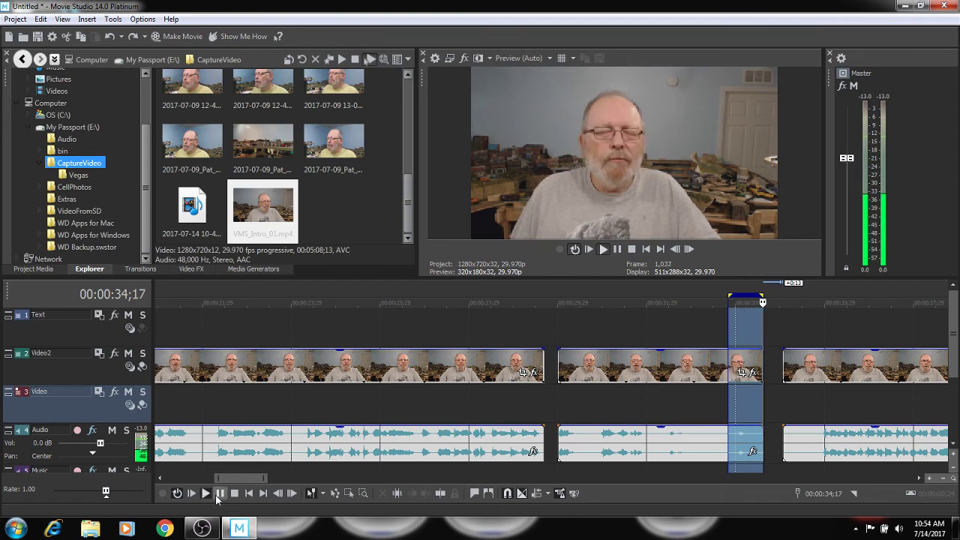
click(233, 495)
click(670, 331)
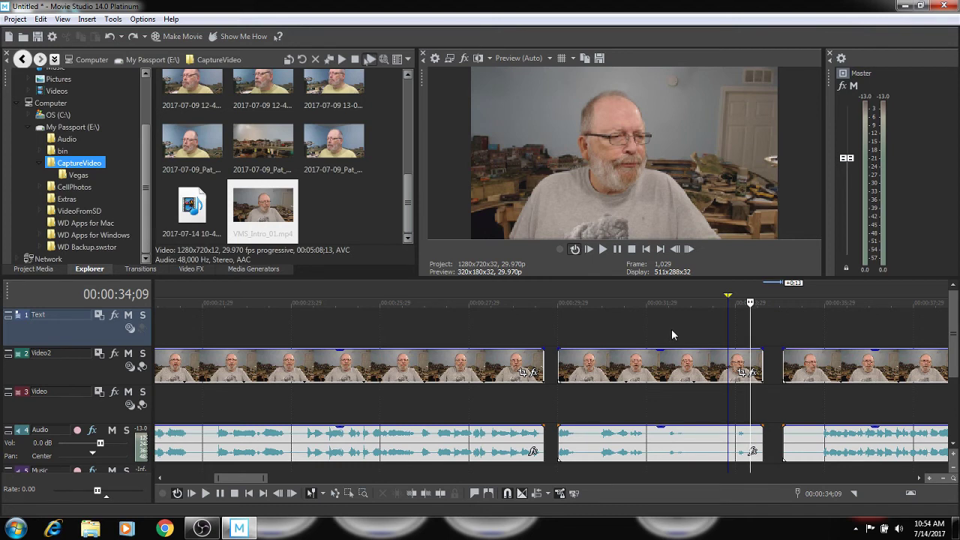
click(671, 329)
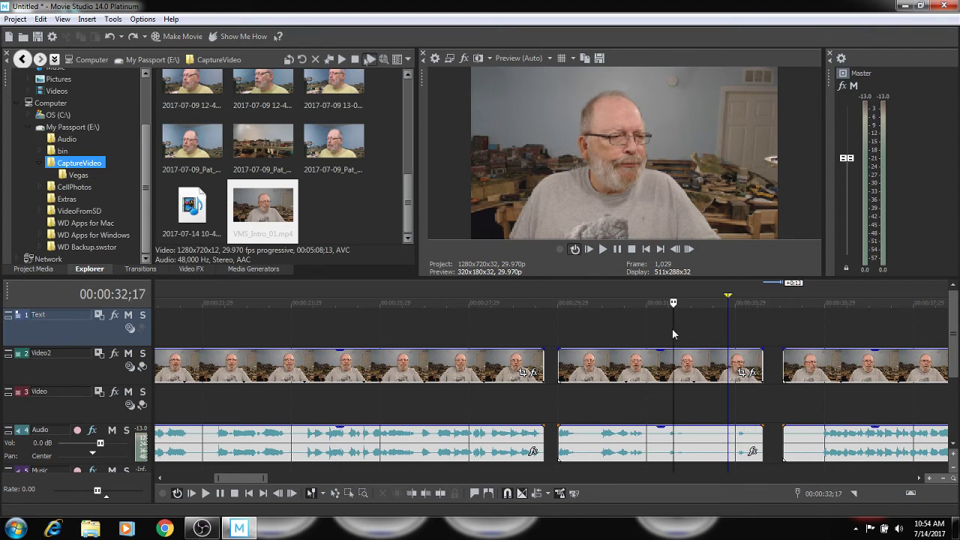
click(728, 295)
key(Left)
key(Left)
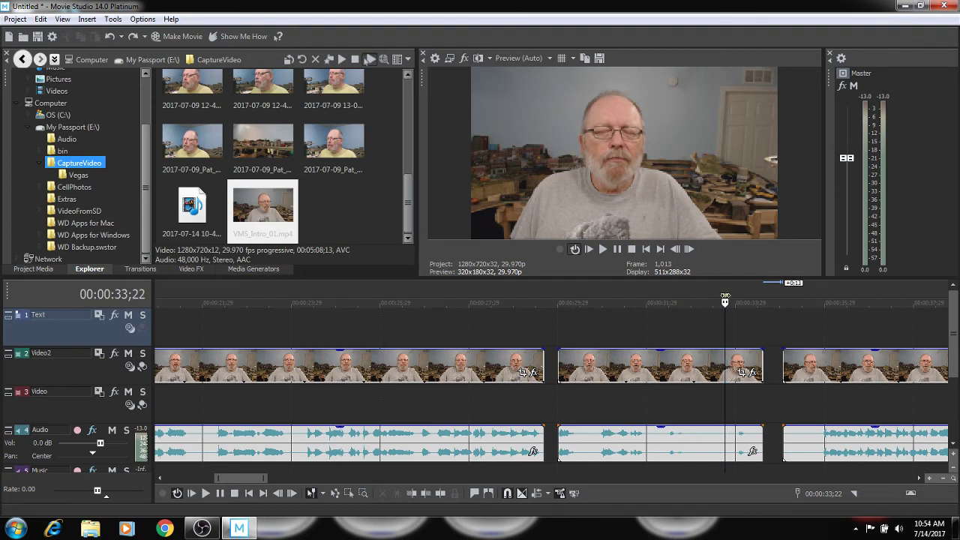